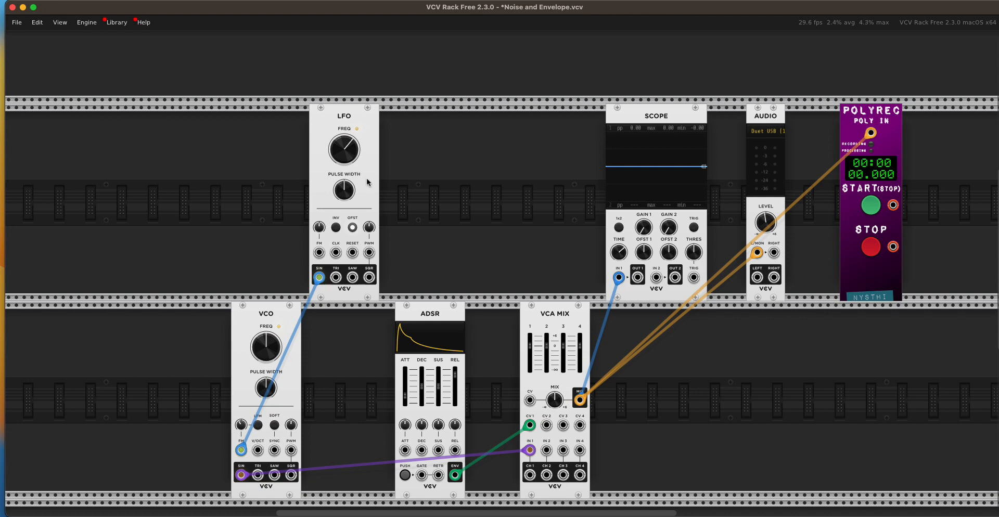
- Trigger the ADSR module's envelope manually twice to hear the enveloped VCO tone and watch it on the scope
{"action": "left_click", "coordinate": [407, 475]}
{"action": "left_click", "coordinate": [406, 476]}
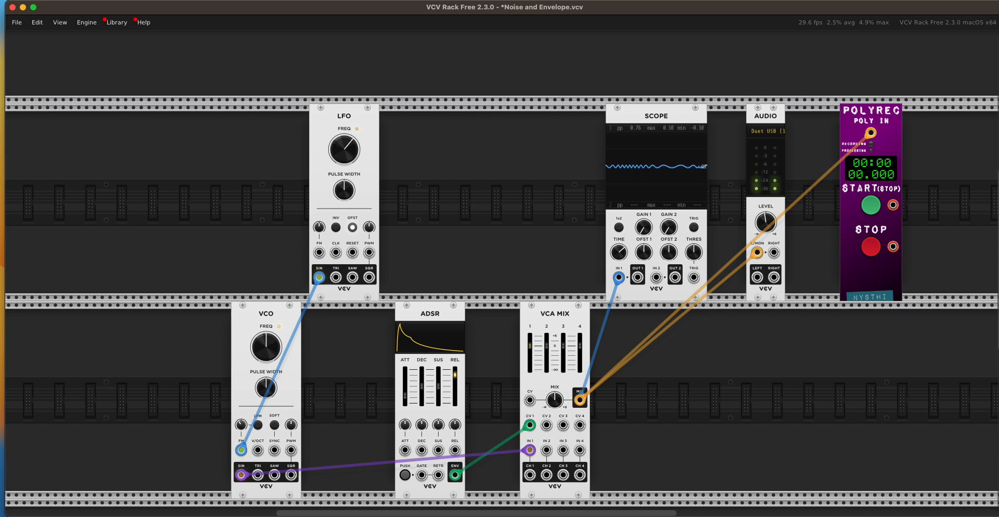
- Switch to the Electronic and Experimental Music Ch.7 PDF in Preview and examine the Envelope Shaping section and ADSR envelope diagram
{"action": "key", "text": "super+Tab"}
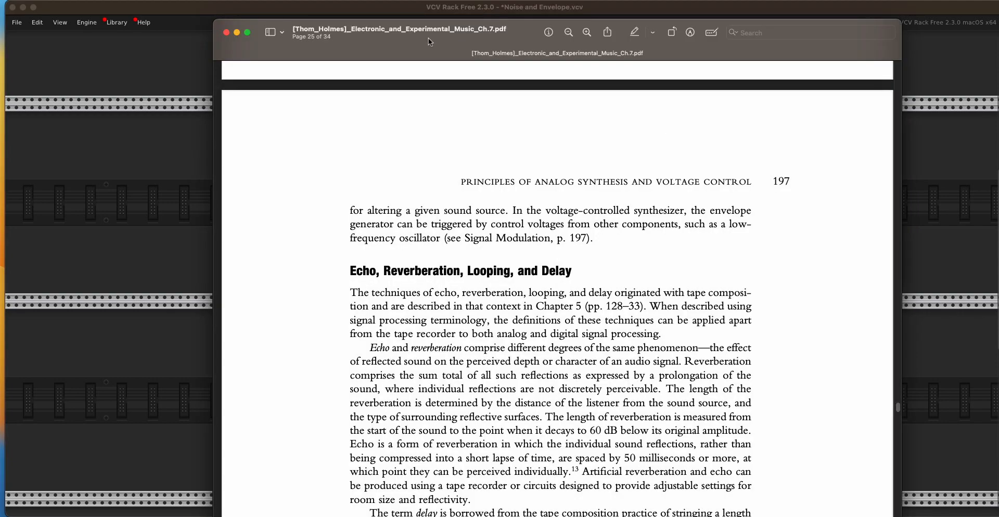
{"action": "left_click_drag", "start_coordinate": [429, 38], "coordinate": [389, 39]}
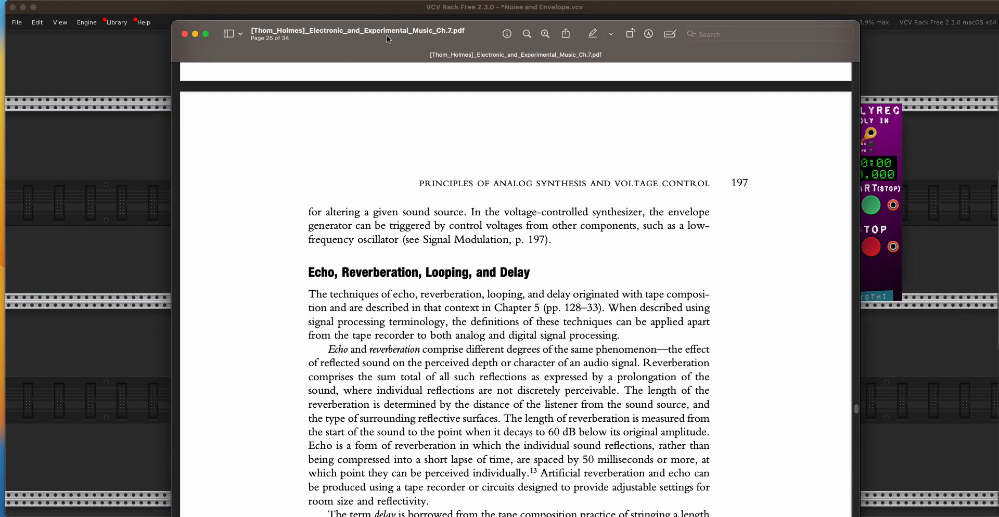
{"action": "scroll", "coordinate": [654, 320], "scroll_direction": "up", "scroll_amount": 5}
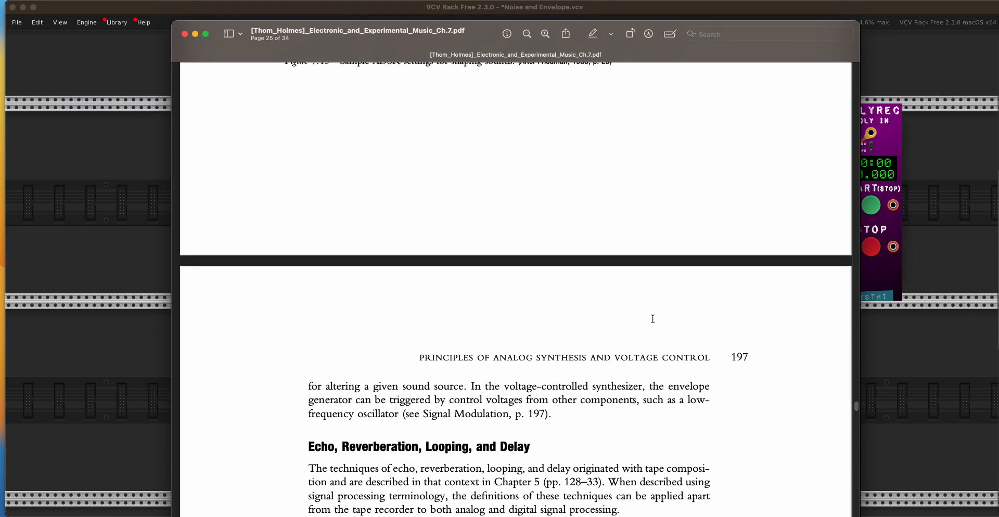
{"action": "scroll", "coordinate": [654, 319], "scroll_direction": "up", "scroll_amount": 15}
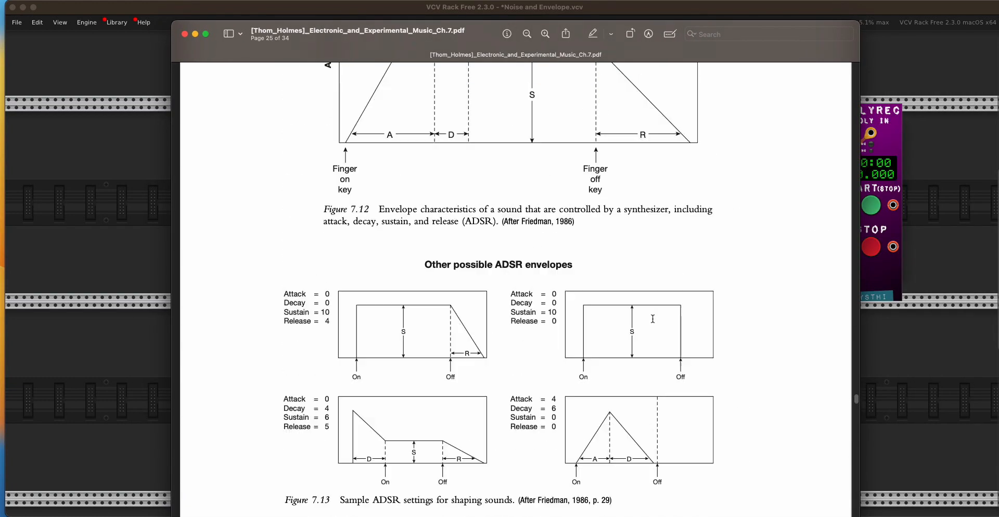
{"action": "scroll", "coordinate": [654, 320], "scroll_direction": "up", "scroll_amount": 12}
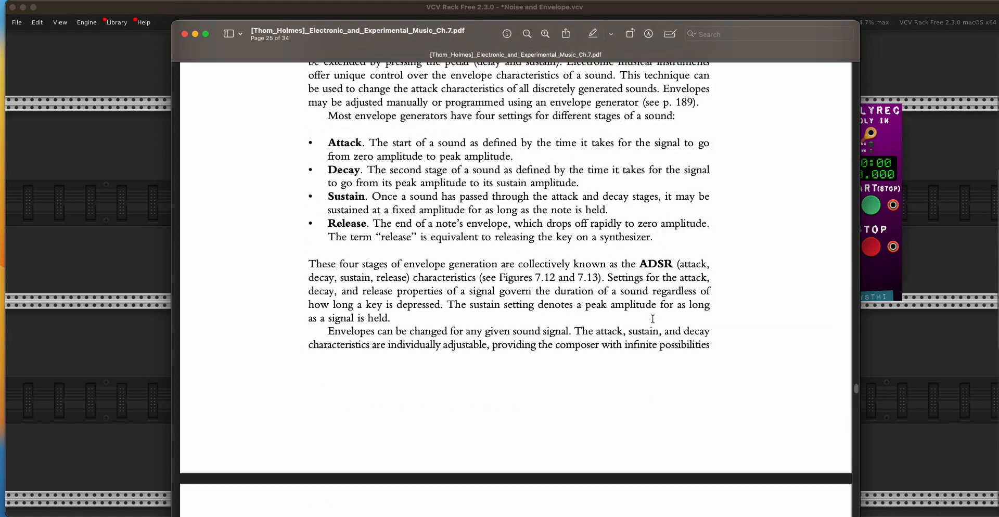
{"action": "scroll", "coordinate": [654, 319], "scroll_direction": "down", "scroll_amount": 5}
{"action": "scroll", "coordinate": [654, 319], "scroll_direction": "up", "scroll_amount": 9}
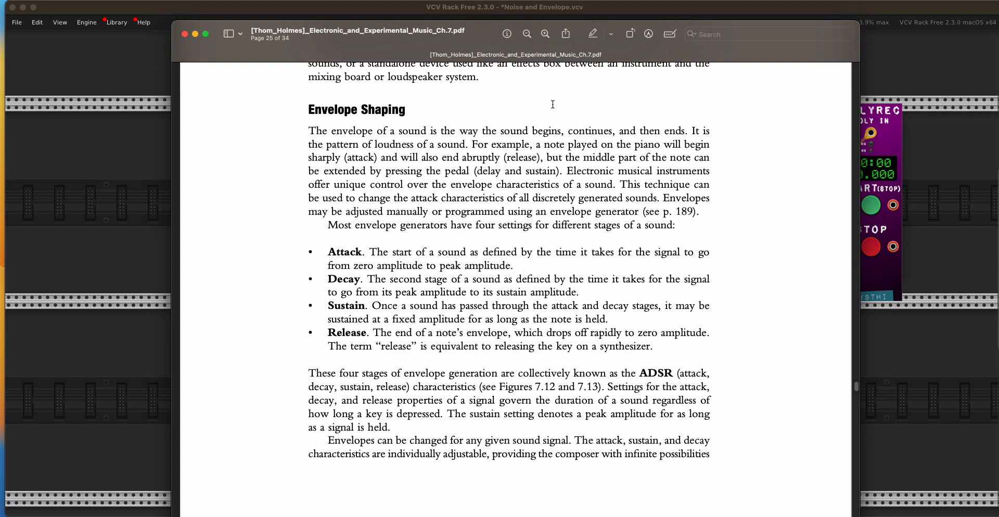
{"action": "left_click_drag", "start_coordinate": [355, 45], "coordinate": [391, 61]}
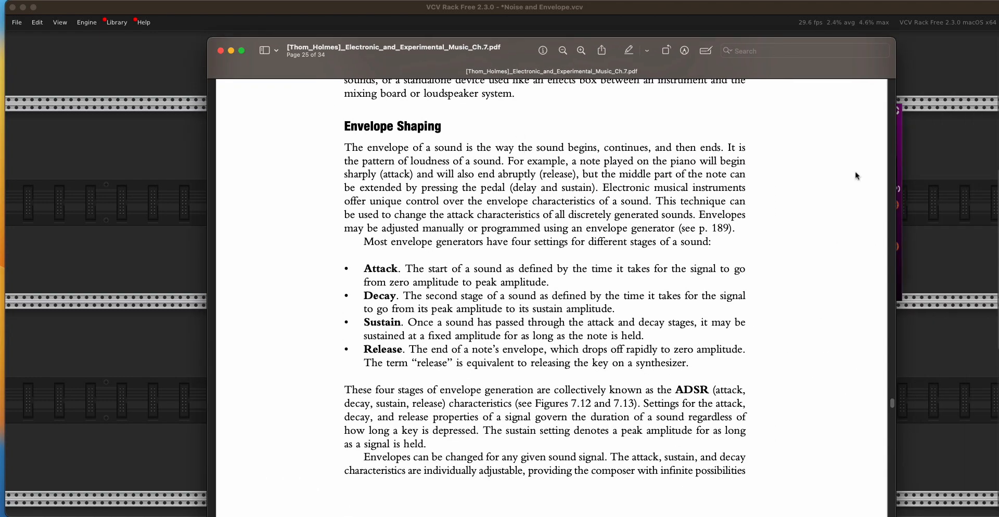
{"action": "scroll", "coordinate": [856, 175], "scroll_direction": "down", "scroll_amount": 4}
{"action": "scroll", "coordinate": [857, 176], "scroll_direction": "down", "scroll_amount": 20}
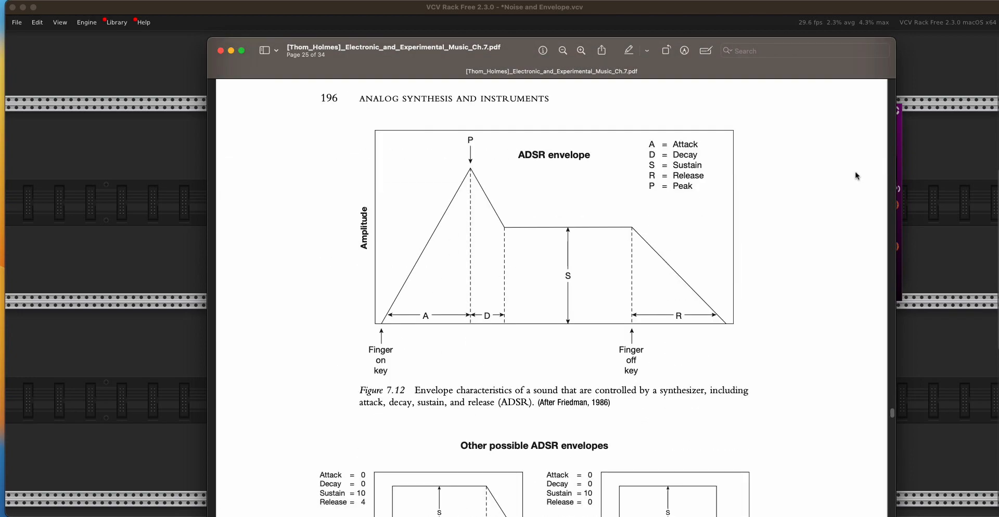
- Examine the chapter's sections on echo and delay and on amplitude, frequency, ring and pulse width modulation
{"action": "scroll", "coordinate": [858, 176], "scroll_direction": "down", "scroll_amount": 20}
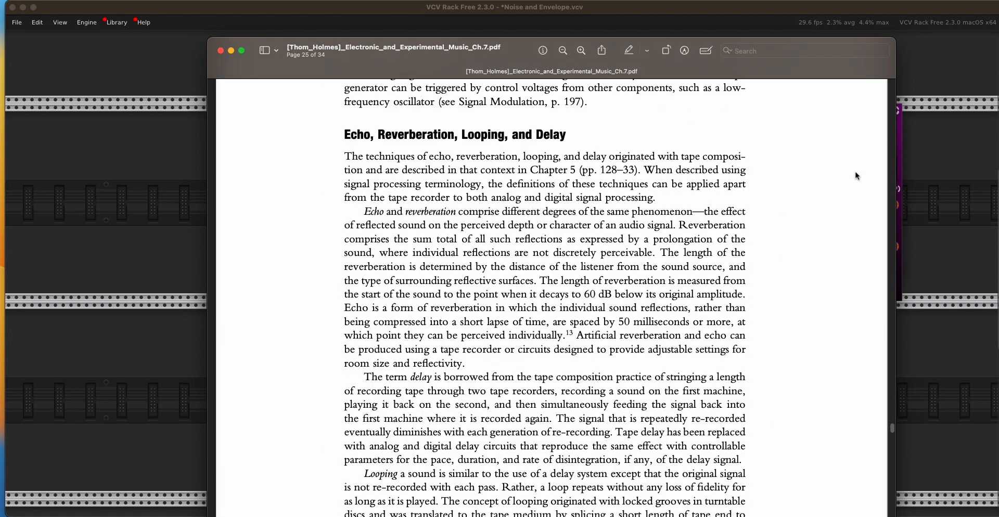
{"action": "scroll", "coordinate": [857, 176], "scroll_direction": "down", "scroll_amount": 12}
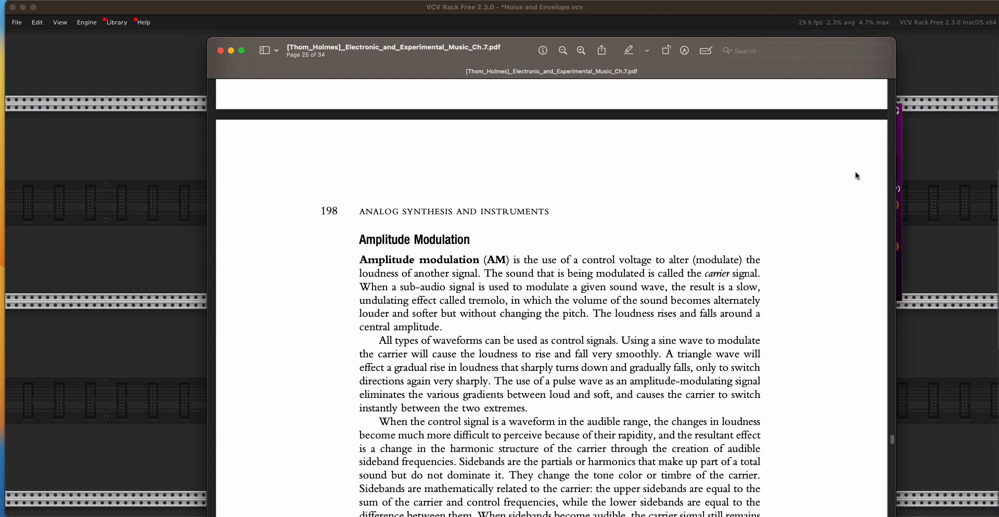
{"action": "scroll", "coordinate": [858, 176], "scroll_direction": "down", "scroll_amount": 16}
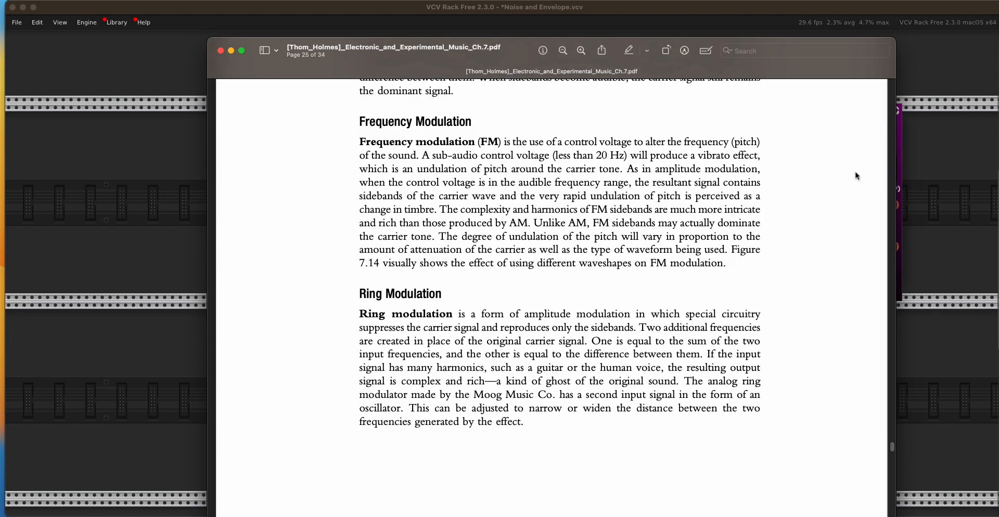
{"action": "scroll", "coordinate": [857, 176], "scroll_direction": "down", "scroll_amount": 2}
{"action": "scroll", "coordinate": [858, 176], "scroll_direction": "up", "scroll_amount": 2}
{"action": "scroll", "coordinate": [558, 198], "scroll_direction": "down", "scroll_amount": 2}
{"action": "scroll", "coordinate": [558, 198], "scroll_direction": "down", "scroll_amount": 20}
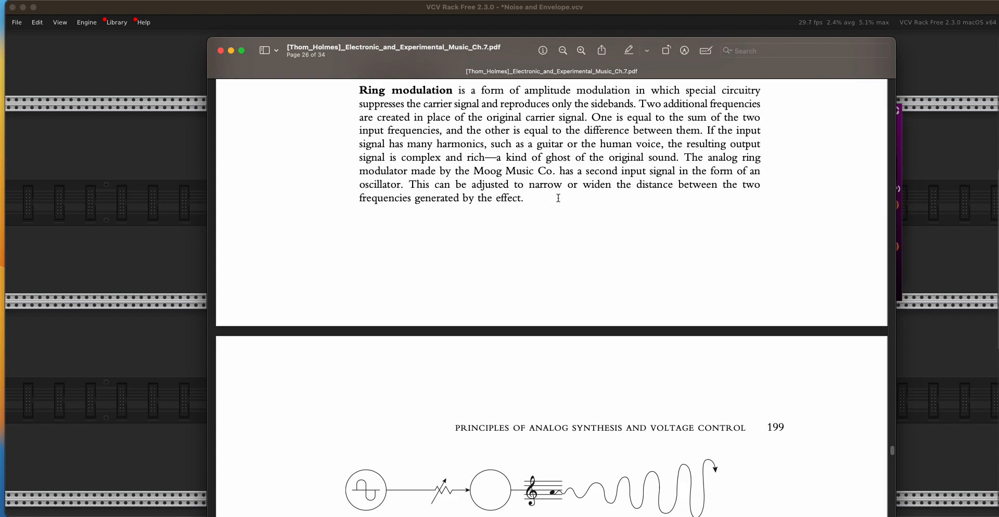
{"action": "scroll", "coordinate": [559, 198], "scroll_direction": "down", "scroll_amount": 14}
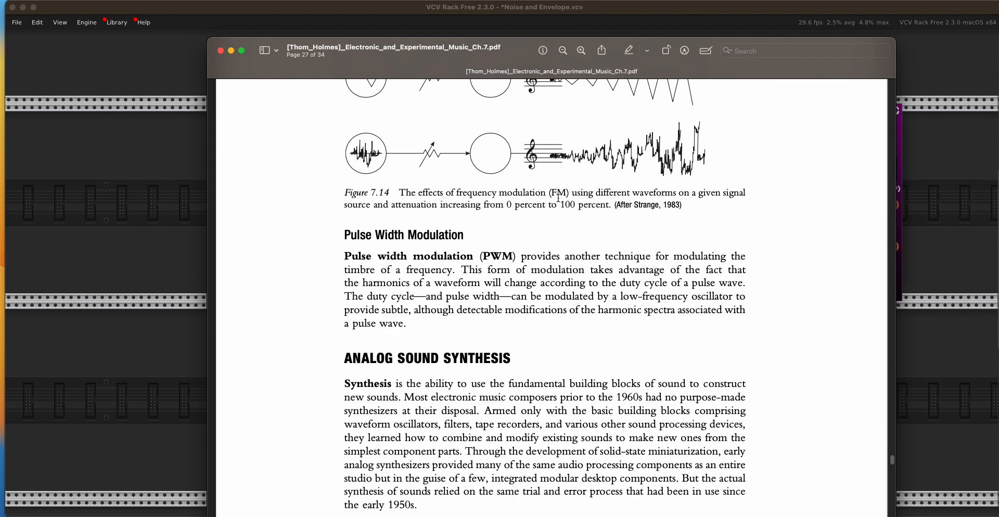
- Look through the sections on analog sound synthesis, voltage-controlled synthesizer components, synthesizer configurations and diagramming nomenclature
{"action": "scroll", "coordinate": [559, 198], "scroll_direction": "down", "scroll_amount": 18}
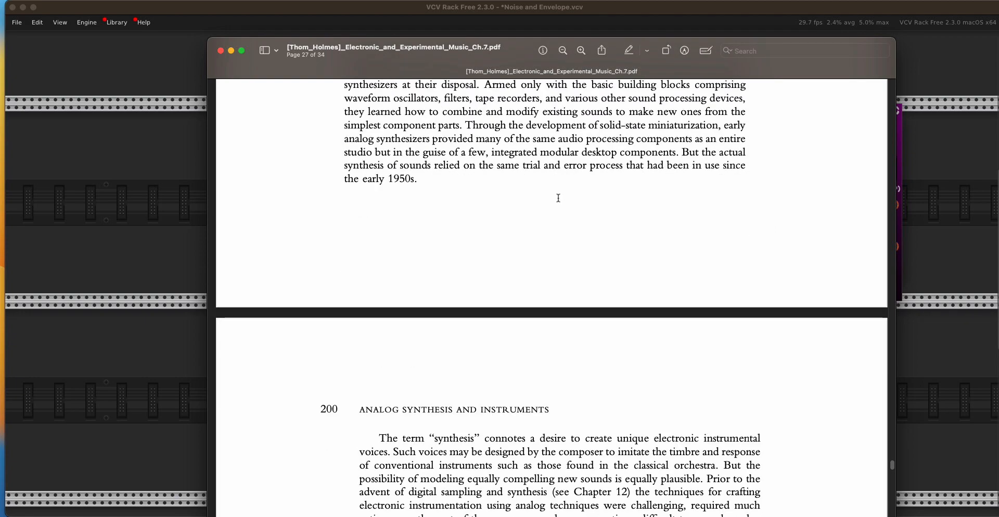
{"action": "scroll", "coordinate": [559, 199], "scroll_direction": "down", "scroll_amount": 20}
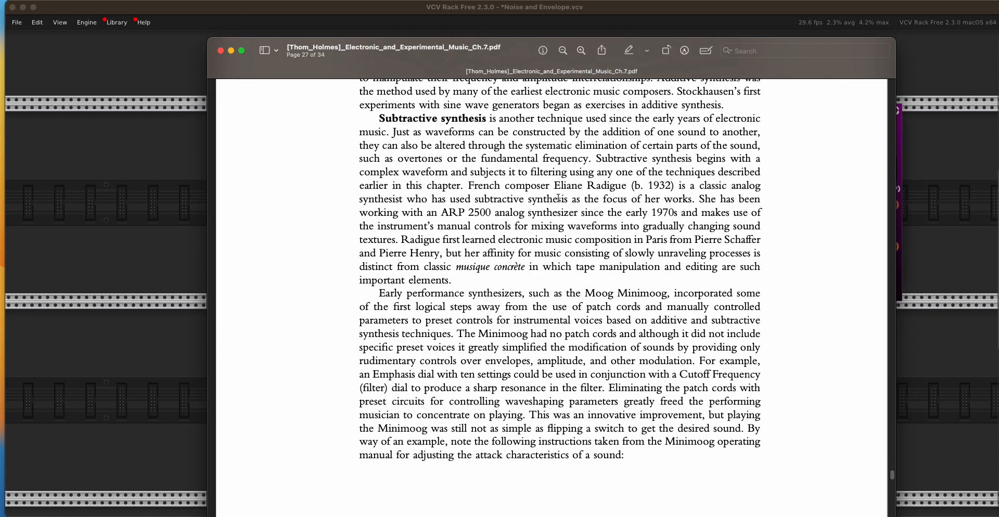
{"action": "scroll", "coordinate": [558, 198], "scroll_direction": "down", "scroll_amount": 13}
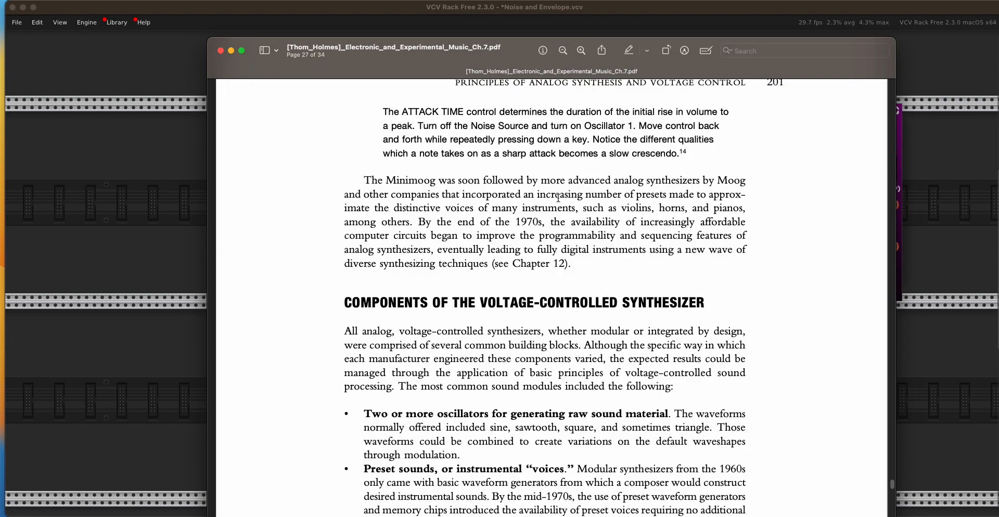
{"action": "scroll", "coordinate": [558, 197], "scroll_direction": "down", "scroll_amount": 5}
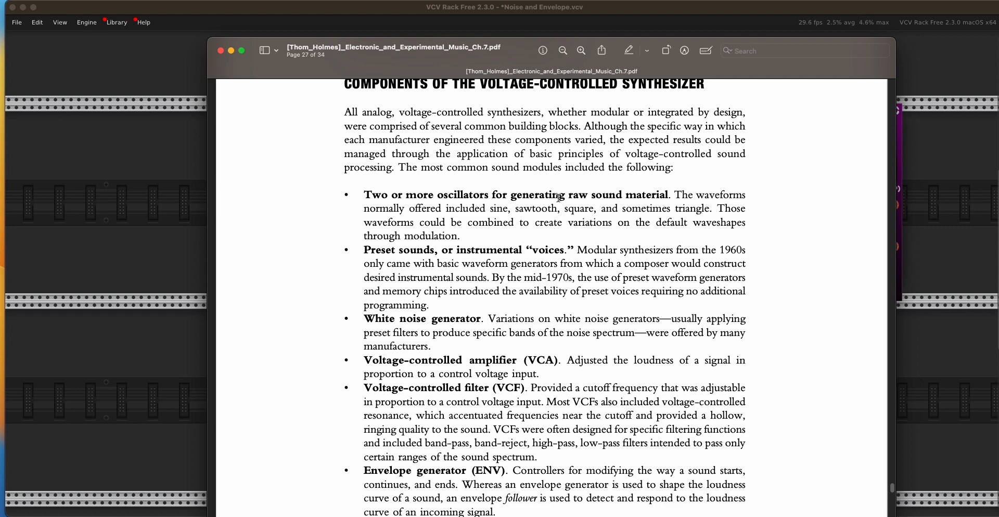
{"action": "scroll", "coordinate": [559, 198], "scroll_direction": "down", "scroll_amount": 20}
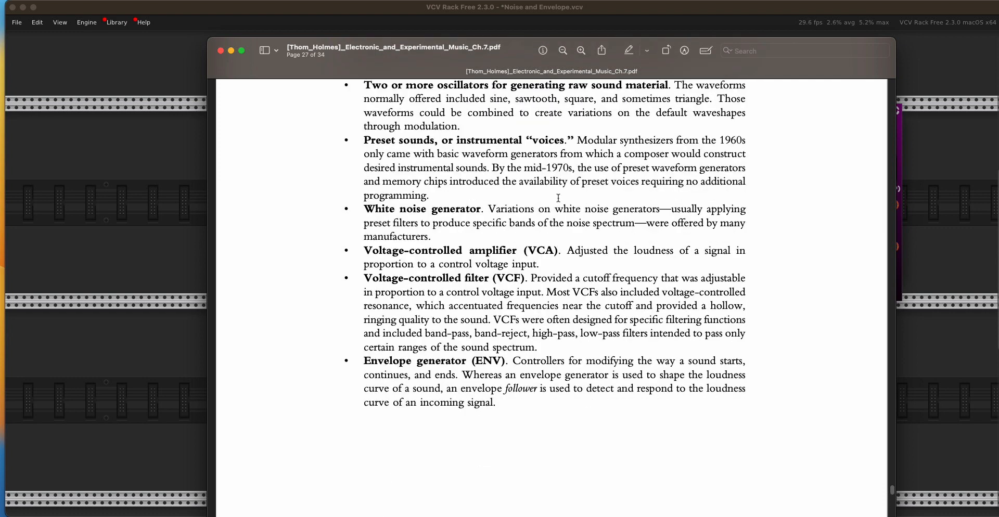
{"action": "scroll", "coordinate": [559, 198], "scroll_direction": "down", "scroll_amount": 20}
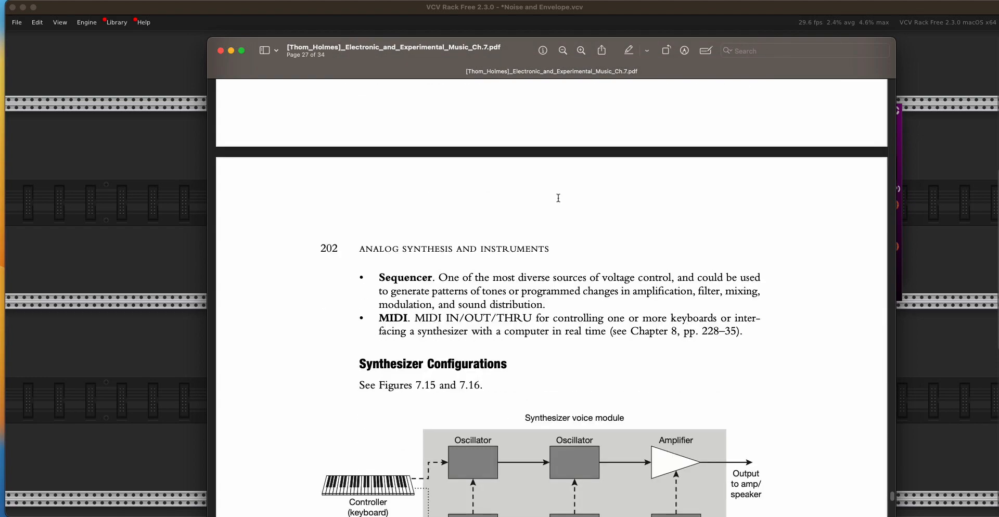
{"action": "scroll", "coordinate": [559, 198], "scroll_direction": "down", "scroll_amount": 20}
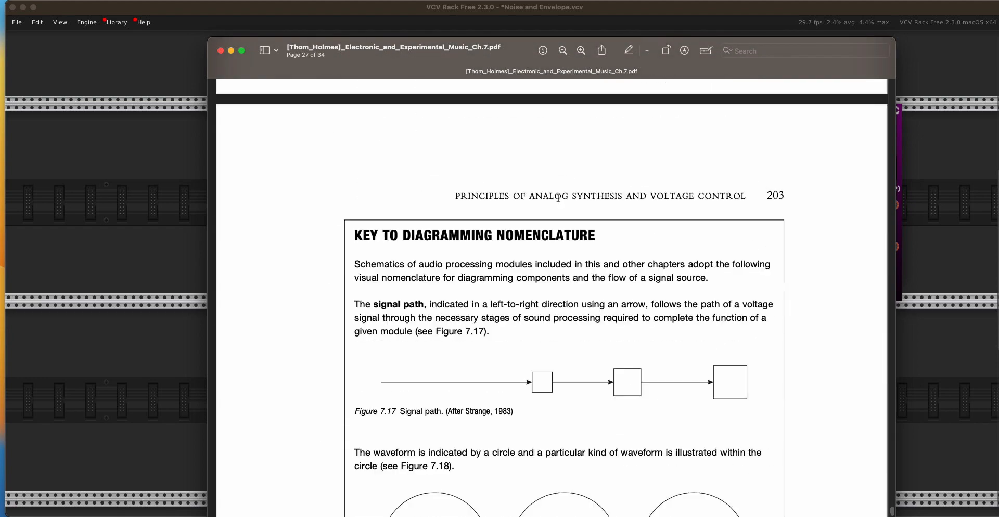
{"action": "scroll", "coordinate": [559, 198], "scroll_direction": "down", "scroll_amount": 20}
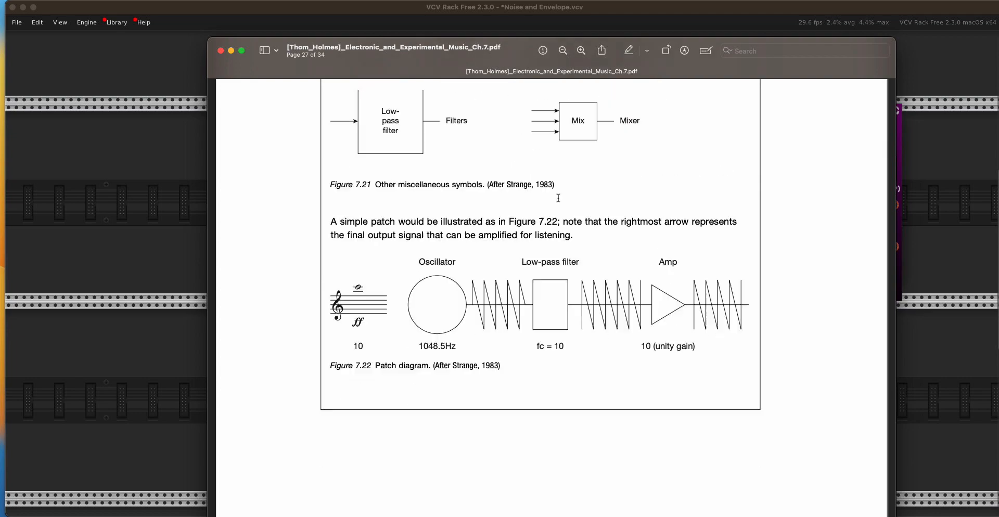
- Read through the bullet points of the chapter's Summary on page 205
{"action": "scroll", "coordinate": [559, 198], "scroll_direction": "down", "scroll_amount": 3}
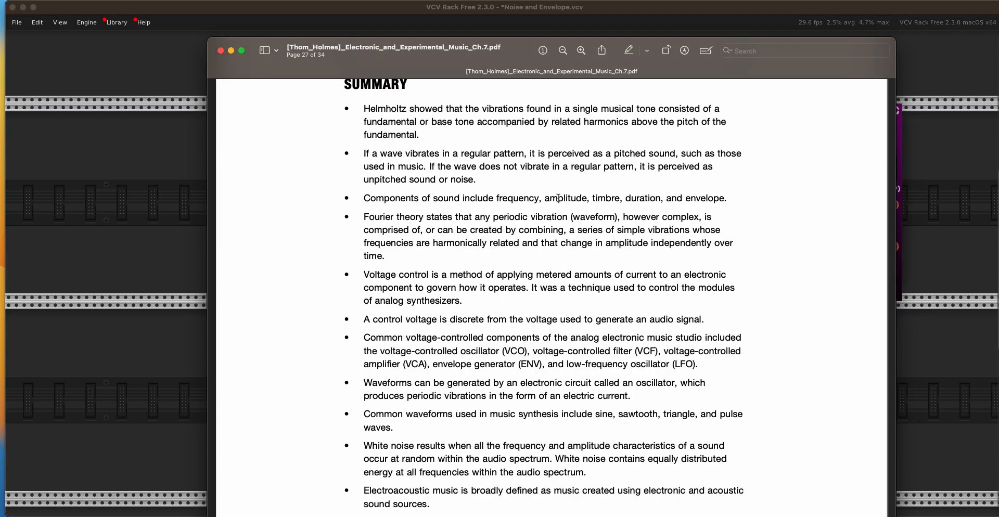
{"action": "scroll", "coordinate": [558, 198], "scroll_direction": "down", "scroll_amount": 15}
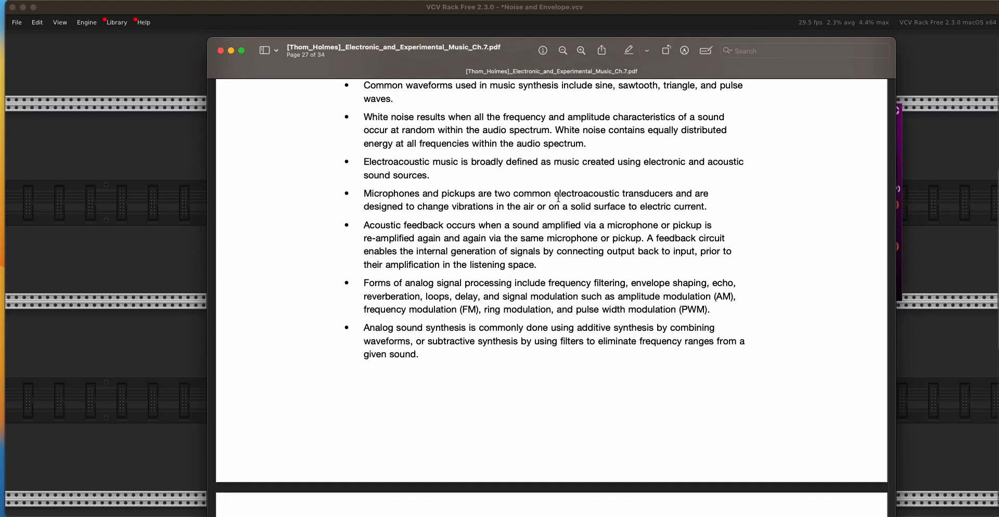
{"action": "scroll", "coordinate": [558, 197], "scroll_direction": "up", "scroll_amount": 12}
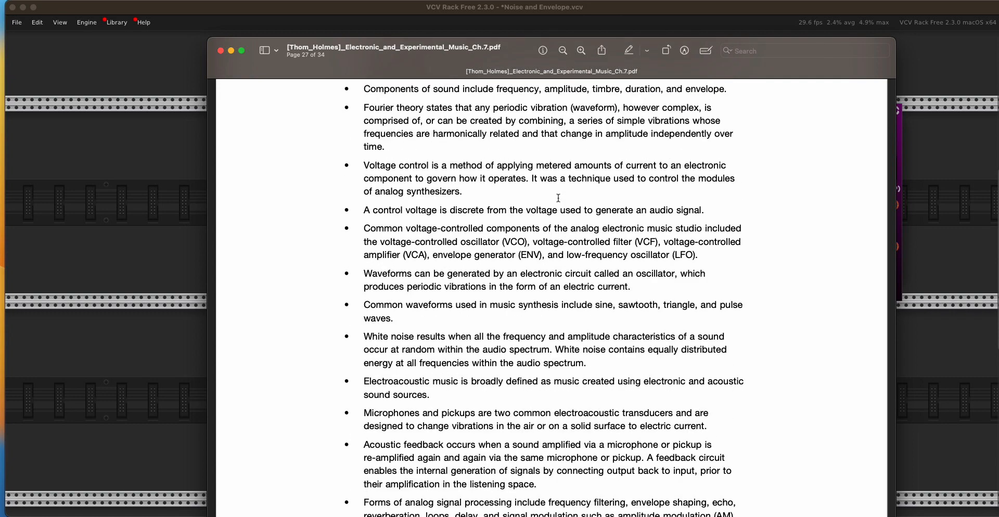
{"action": "scroll", "coordinate": [558, 198], "scroll_direction": "up", "scroll_amount": 9}
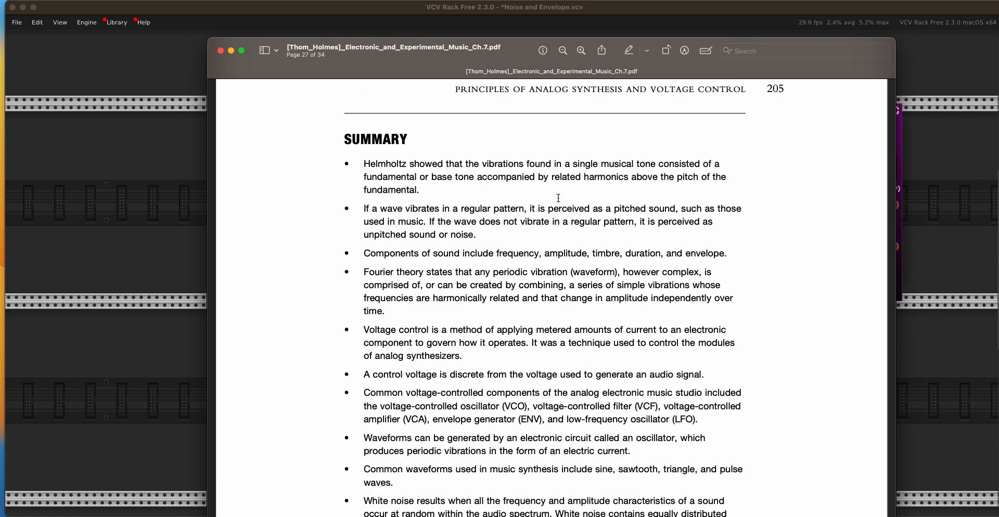
{"action": "scroll", "coordinate": [559, 198], "scroll_direction": "down", "scroll_amount": 15}
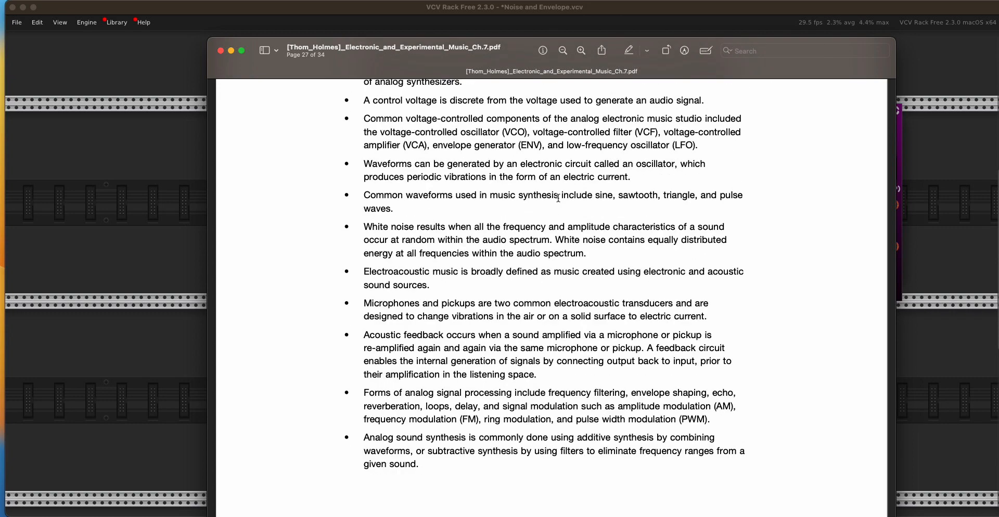
{"action": "scroll", "coordinate": [559, 198], "scroll_direction": "up", "scroll_amount": 3}
{"action": "scroll", "coordinate": [558, 198], "scroll_direction": "up", "scroll_amount": 12}
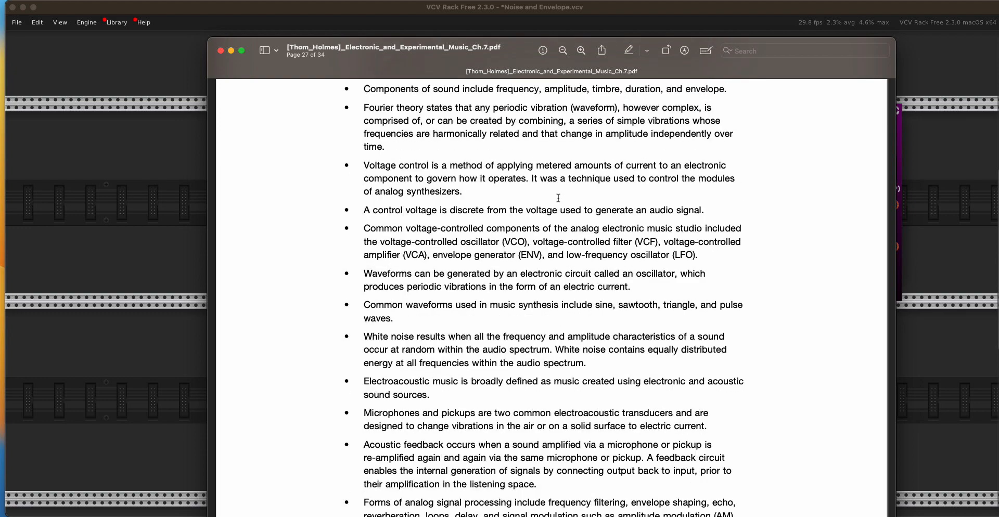
- Return to the Components of the Voltage-Controlled Synthesizer section and review its list of common sound modules
{"action": "scroll", "coordinate": [558, 197], "scroll_direction": "up", "scroll_amount": 20}
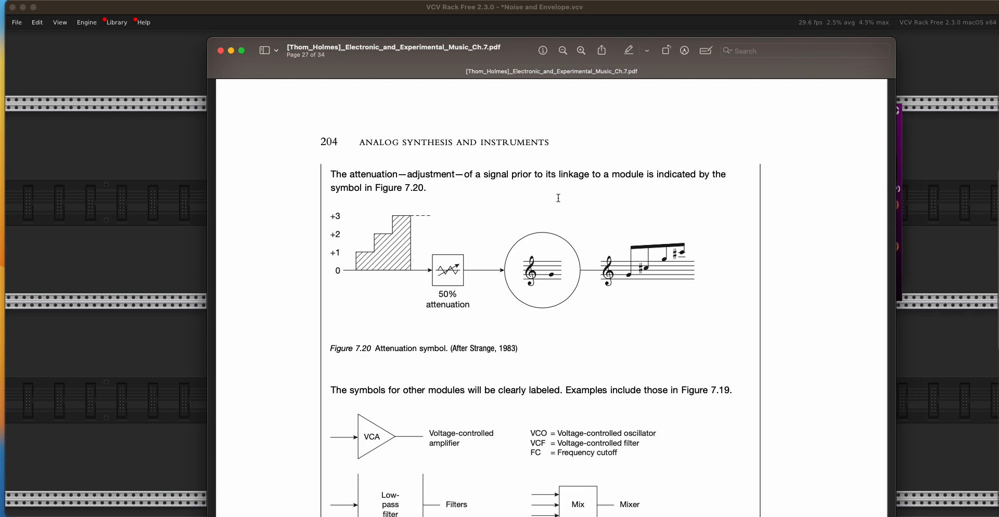
{"action": "scroll", "coordinate": [558, 198], "scroll_direction": "up", "scroll_amount": 20}
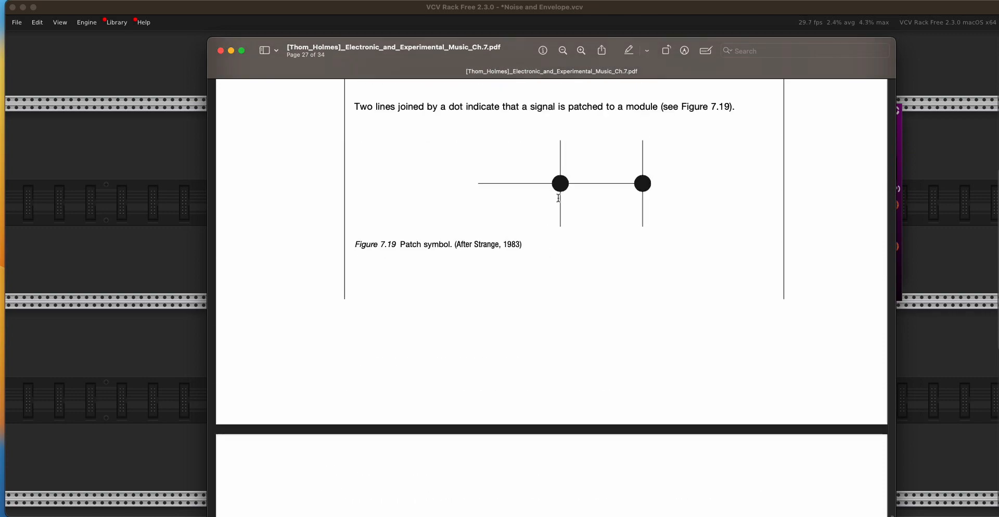
{"action": "scroll", "coordinate": [559, 198], "scroll_direction": "up", "scroll_amount": 20}
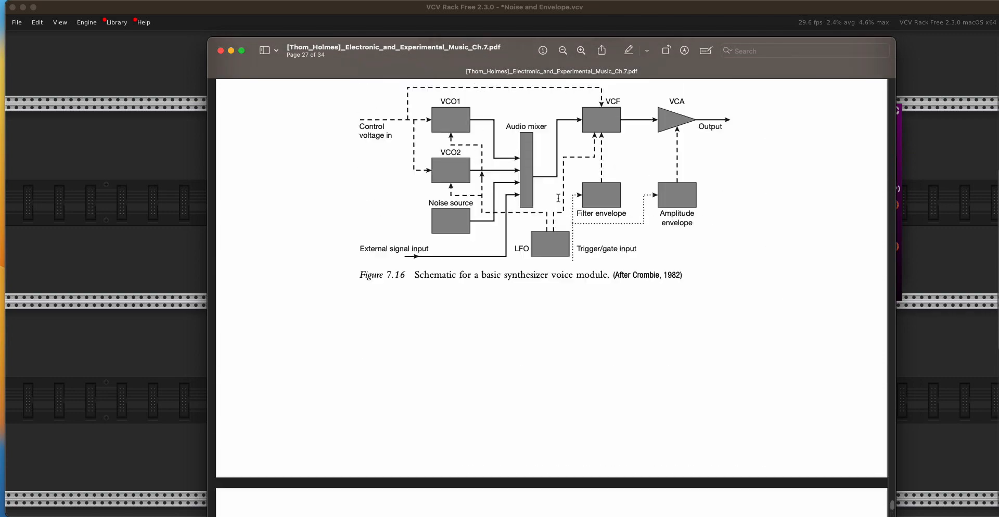
{"action": "scroll", "coordinate": [559, 197], "scroll_direction": "up", "scroll_amount": 15}
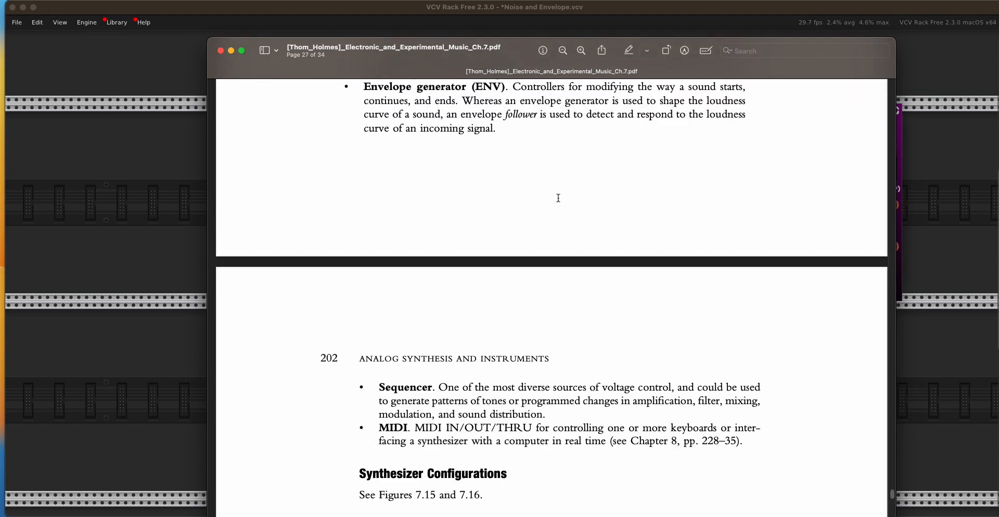
{"action": "scroll", "coordinate": [558, 198], "scroll_direction": "up", "scroll_amount": 20}
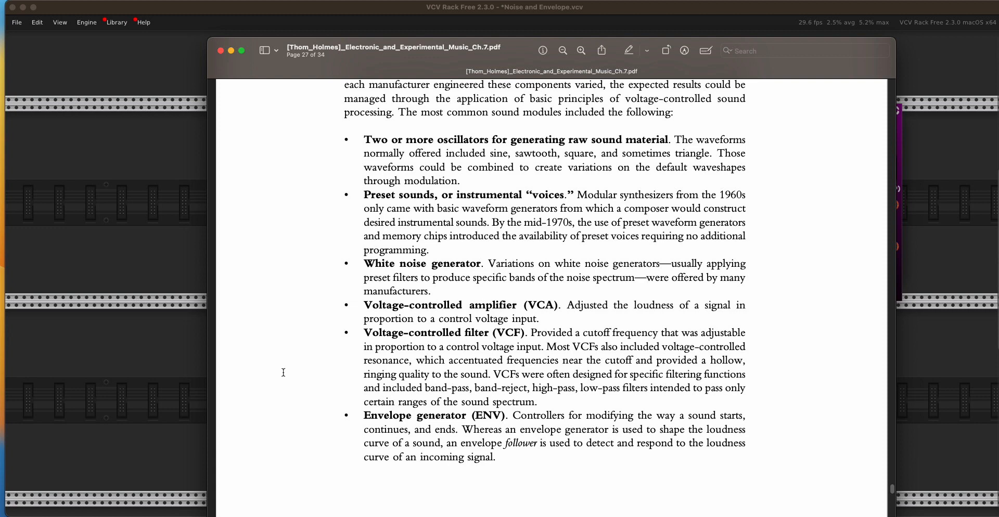
{"action": "scroll", "coordinate": [231, 401], "scroll_direction": "up", "scroll_amount": 3}
{"action": "scroll", "coordinate": [231, 400], "scroll_direction": "up", "scroll_amount": 5}
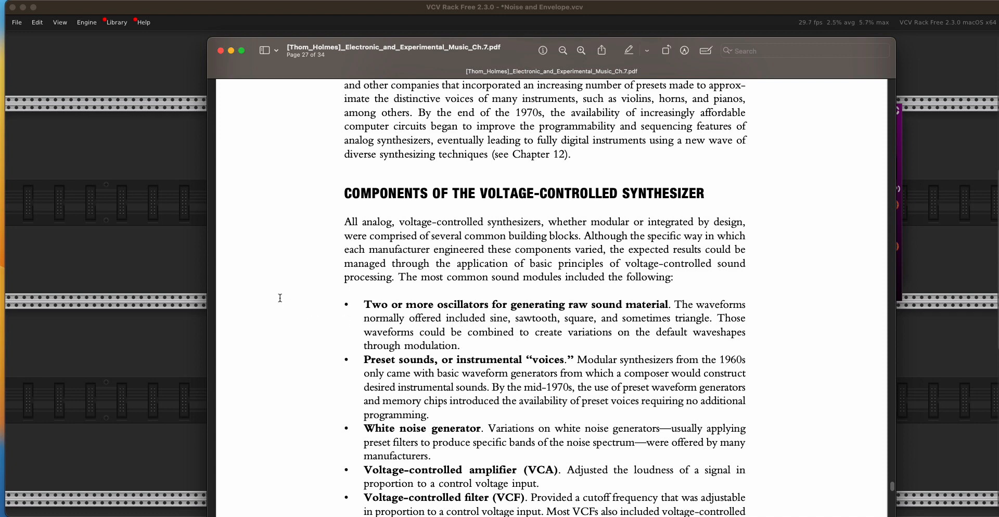
- Look back through the chapter to its Frequency Modulation and Ring Modulation sections
{"action": "scroll", "coordinate": [280, 299], "scroll_direction": "up", "scroll_amount": 20}
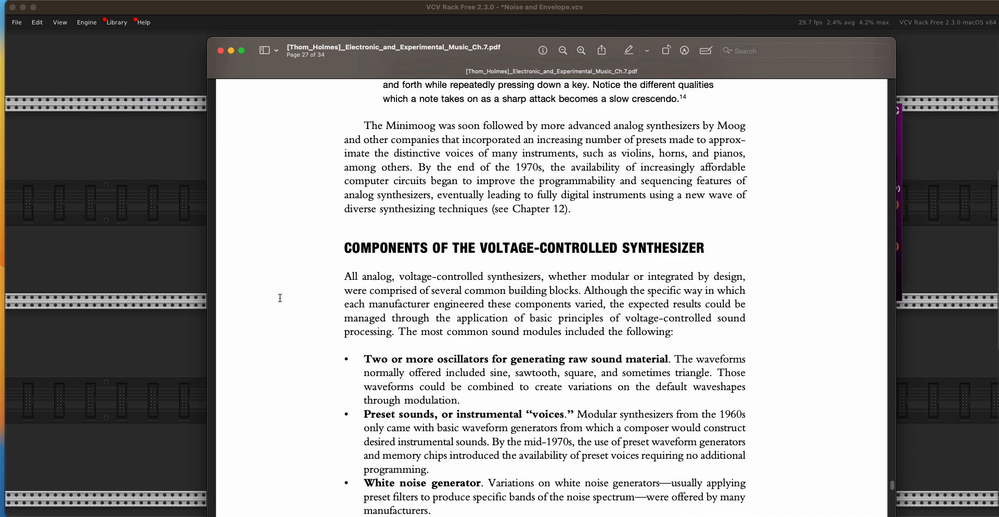
{"action": "scroll", "coordinate": [280, 298], "scroll_direction": "up", "scroll_amount": 20}
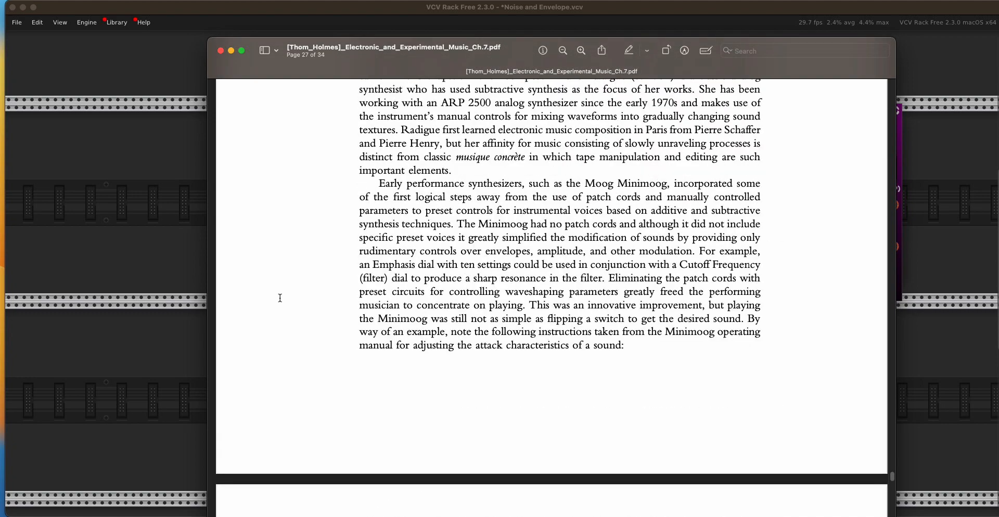
{"action": "scroll", "coordinate": [280, 299], "scroll_direction": "up", "scroll_amount": 20}
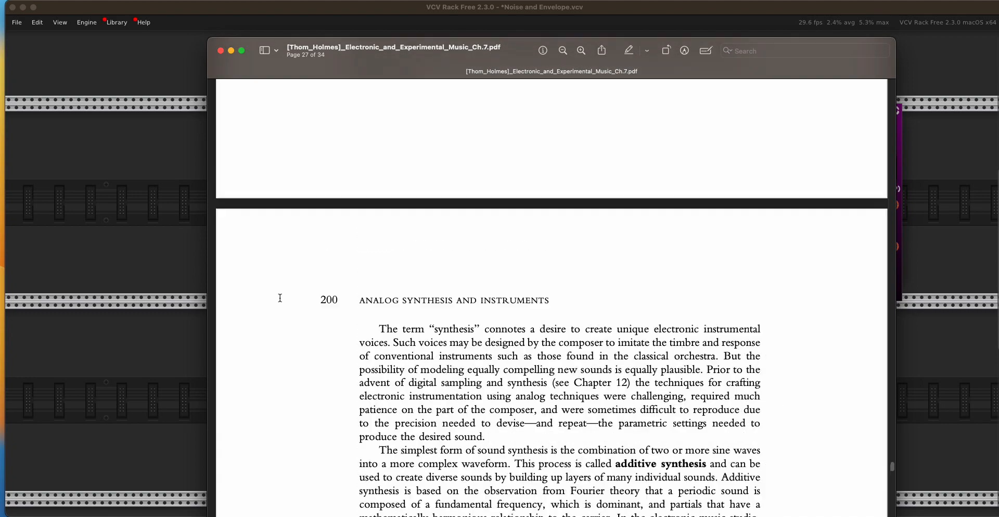
{"action": "scroll", "coordinate": [280, 298], "scroll_direction": "up", "scroll_amount": 20}
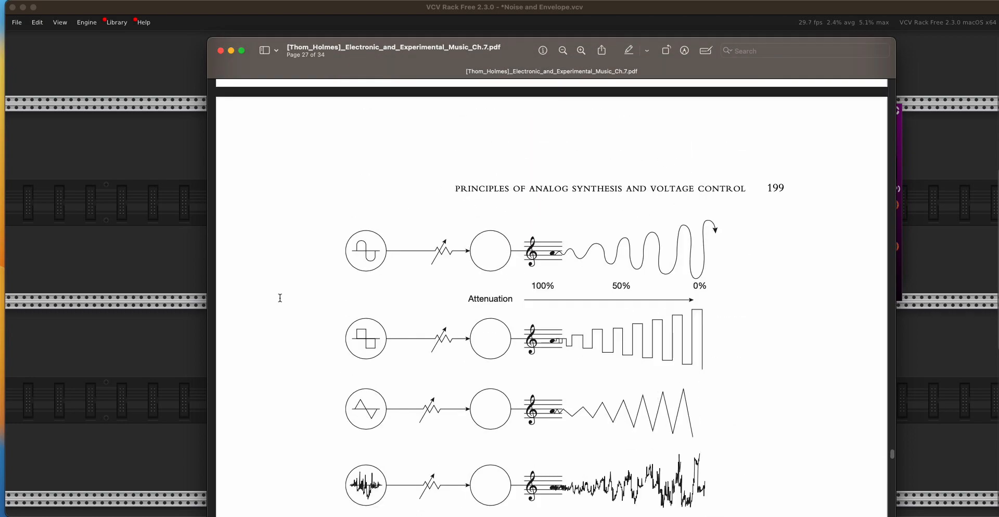
{"action": "scroll", "coordinate": [280, 298], "scroll_direction": "up", "scroll_amount": 2}
{"action": "scroll", "coordinate": [280, 298], "scroll_direction": "down", "scroll_amount": 20}
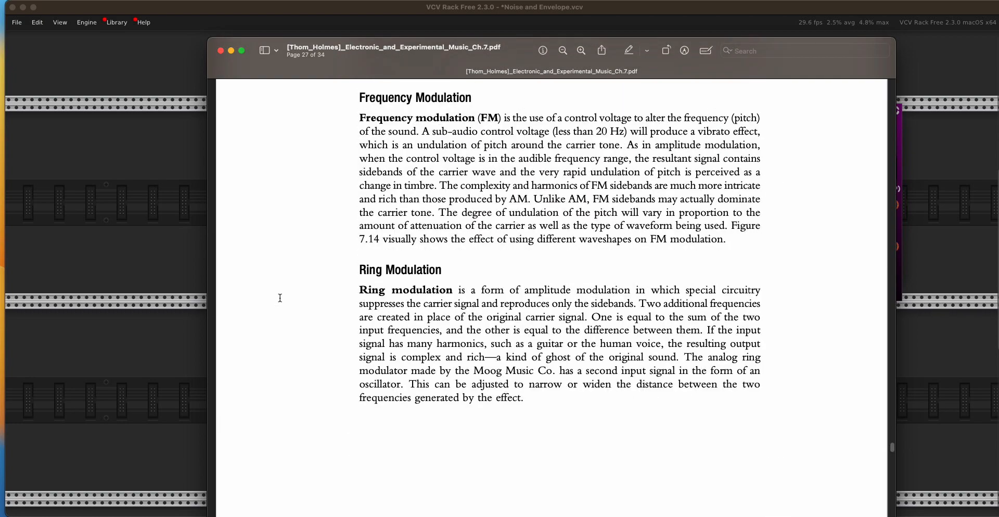
{"action": "scroll", "coordinate": [280, 298], "scroll_direction": "up", "scroll_amount": 2}
{"action": "scroll", "coordinate": [280, 299], "scroll_direction": "up", "scroll_amount": 3}
{"action": "scroll", "coordinate": [280, 298], "scroll_direction": "down", "scroll_amount": 2}
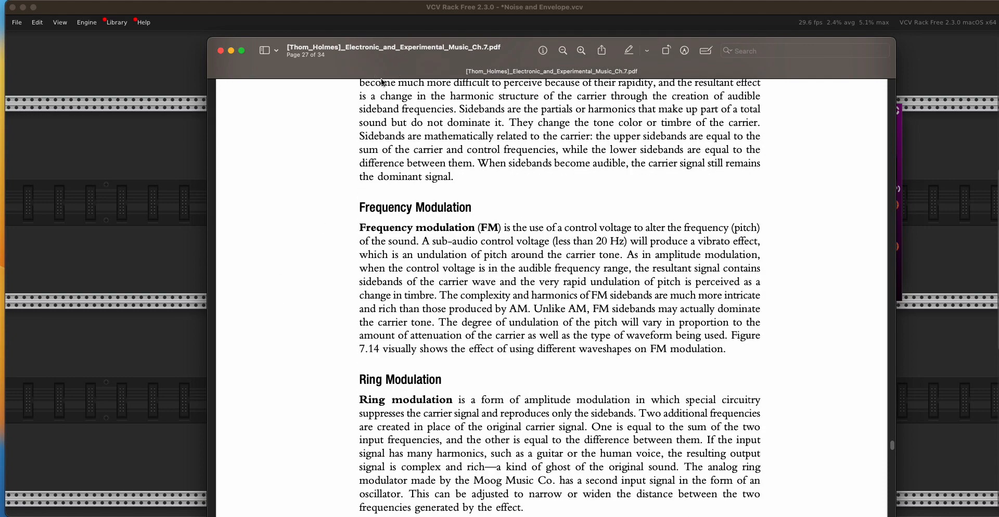
- Switch to the VCV Rack patch and disconnect the ADSR envelope output from the VCA MIX channel 1 CV input
{"action": "left_click_drag", "start_coordinate": [382, 78], "coordinate": [443, 123]}
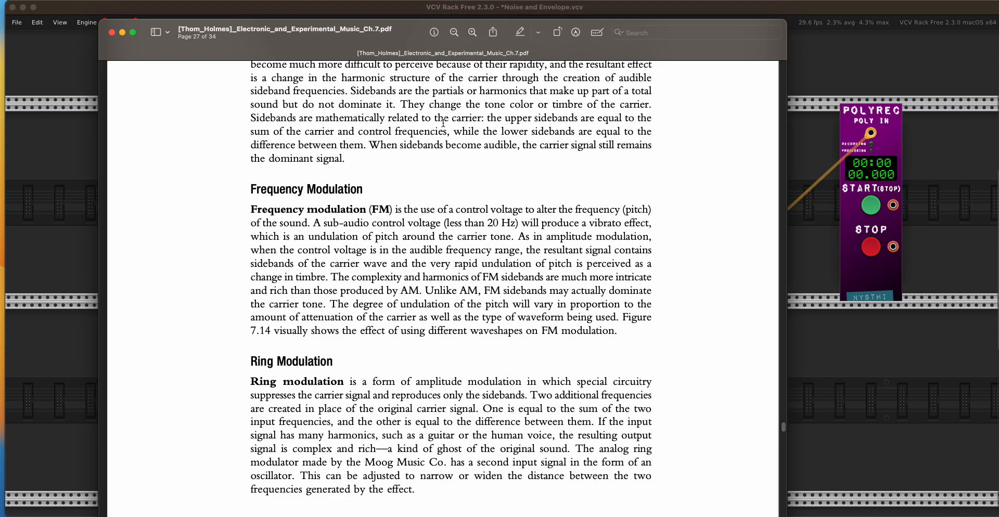
{"action": "left_click", "coordinate": [390, 8]}
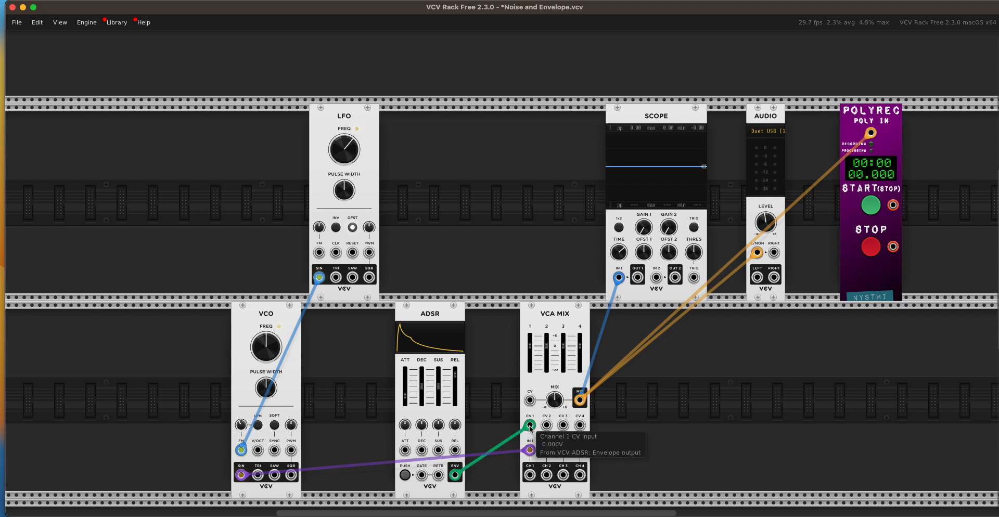
{"action": "left_click_drag", "start_coordinate": [530, 425], "coordinate": [498, 481]}
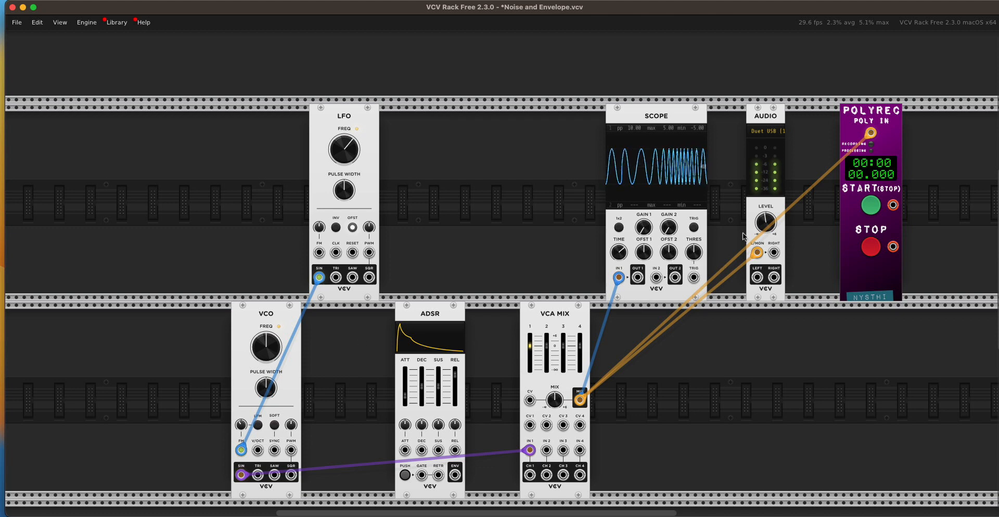
- Turn the AUDIO module's level down to about -92.7 dB and bring it back up to an audible level
{"action": "left_click_drag", "start_coordinate": [766, 223], "coordinate": [766, 244]}
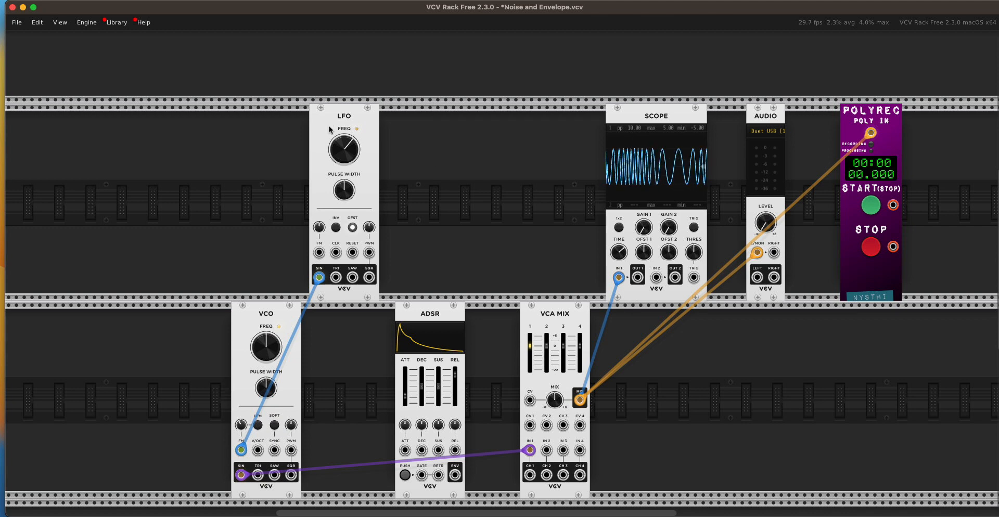
{"action": "mouse_move", "coordinate": [765, 224]}
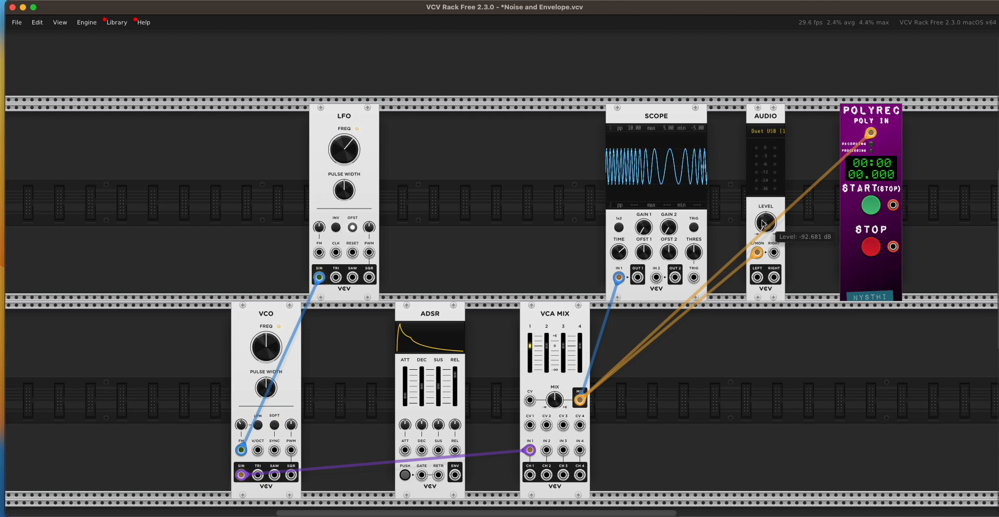
{"action": "left_click_drag", "start_coordinate": [765, 224], "coordinate": [765, 208]}
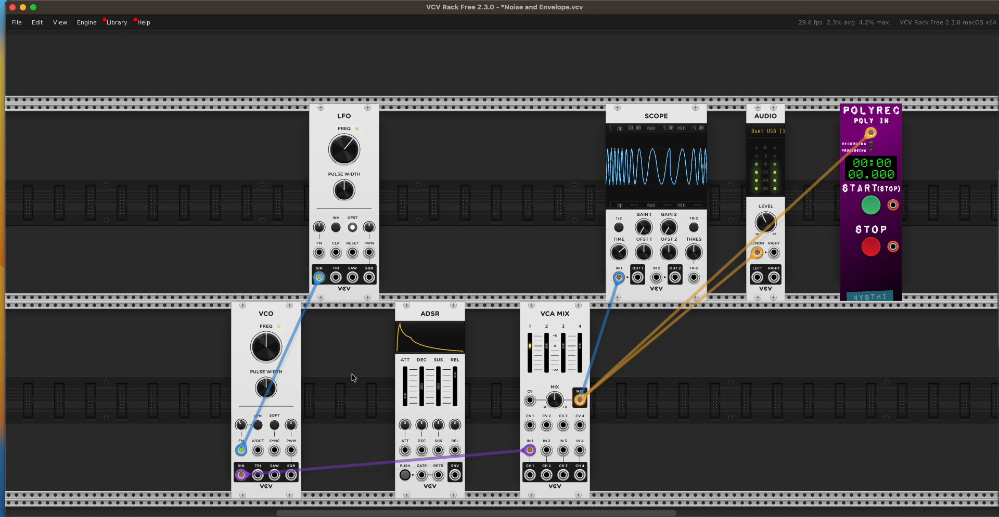
- Raise the VCO's frequency and disconnect the LFO's sine output from the VCO's FM input
{"action": "mouse_move", "coordinate": [265, 356]}
{"action": "mouse_move", "coordinate": [262, 350]}
{"action": "left_mouse_down"}
{"action": "mouse_move", "coordinate": [262, 322]}
{"action": "mouse_move", "coordinate": [261, 359]}
{"action": "left_mouse_up"}
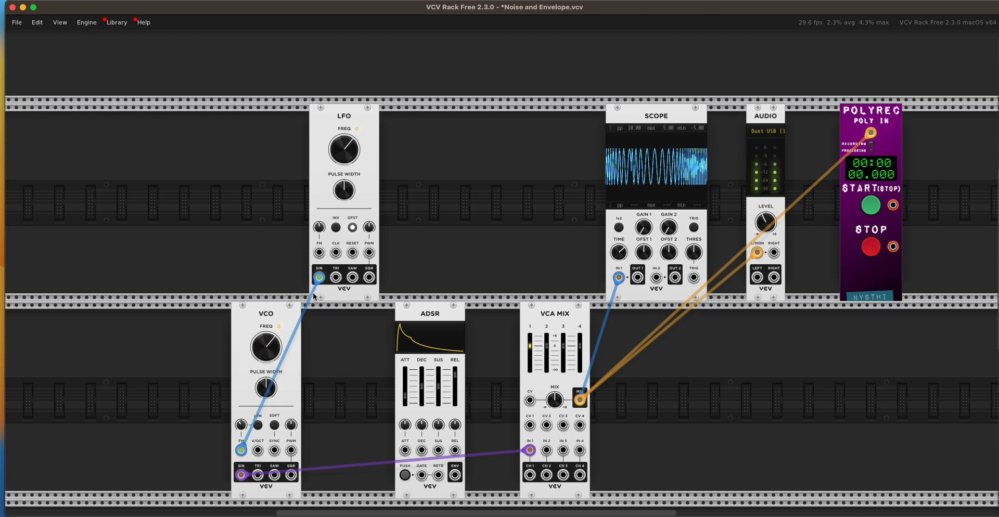
{"action": "left_click_drag", "start_coordinate": [319, 279], "coordinate": [341, 385]}
- Sweep the VCO's frequency by hand to about 136 Hz, up to about 246 Hz and back down to a lower pitch
{"action": "mouse_move", "coordinate": [266, 347]}
{"action": "left_mouse_down"}
{"action": "mouse_move", "coordinate": [266, 362]}
{"action": "mouse_move", "coordinate": [266, 322]}
{"action": "left_mouse_up"}
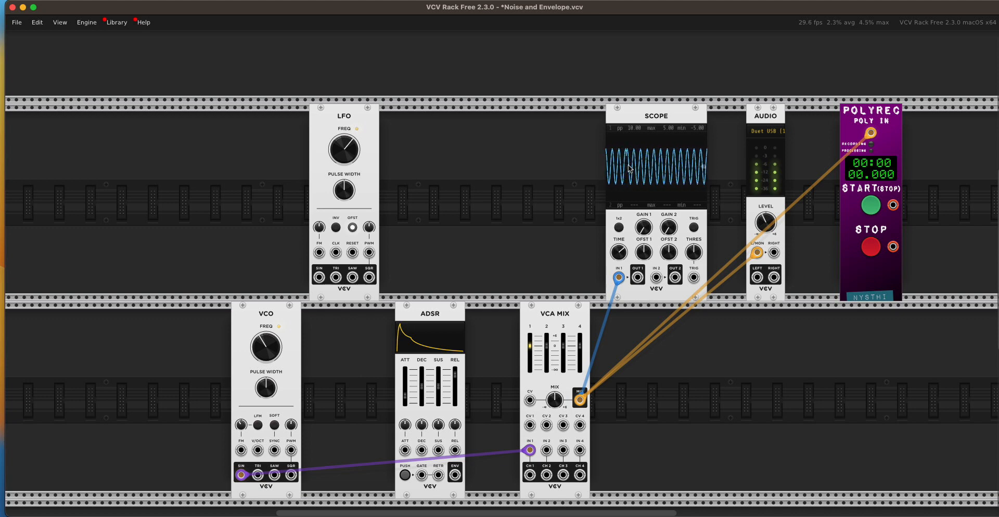
{"action": "mouse_move", "coordinate": [267, 345]}
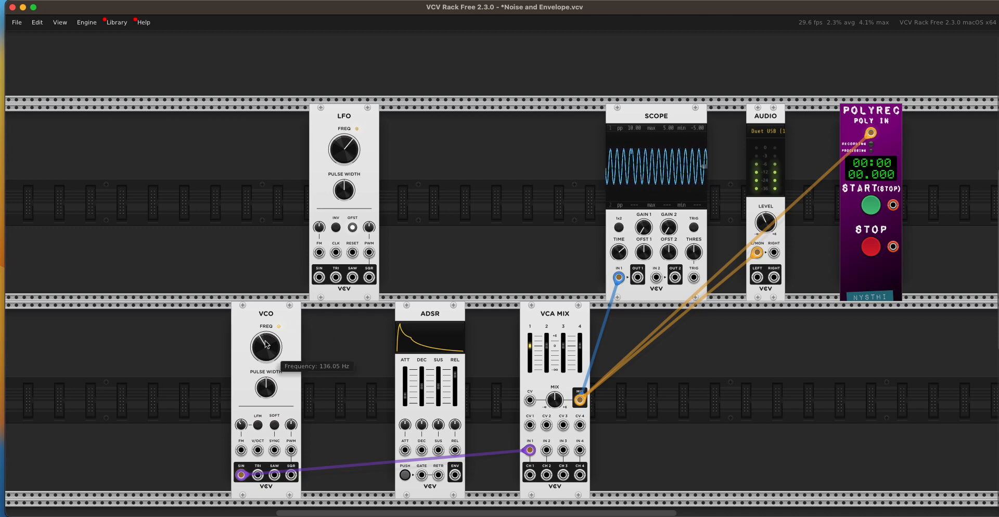
{"action": "left_click_drag", "start_coordinate": [266, 344], "coordinate": [266, 338]}
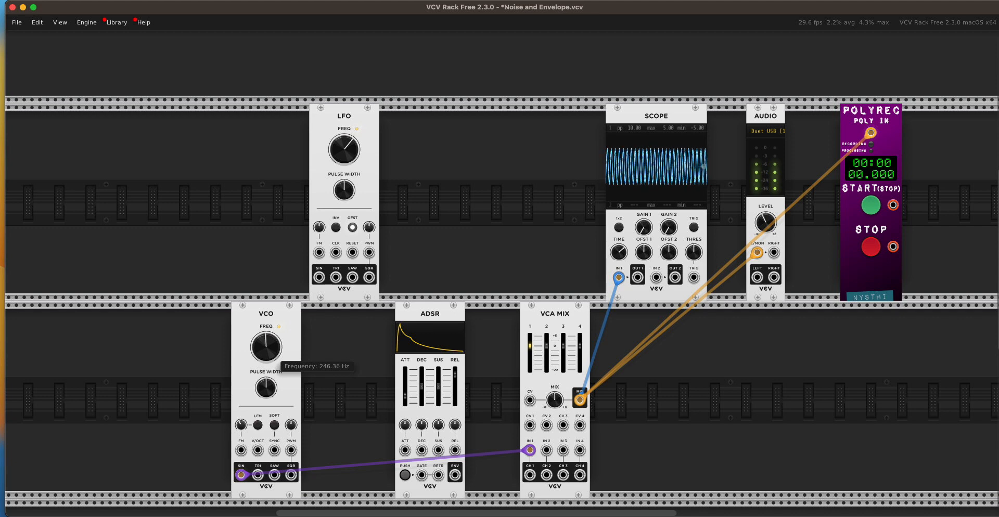
{"action": "left_click_drag", "start_coordinate": [267, 341], "coordinate": [266, 348]}
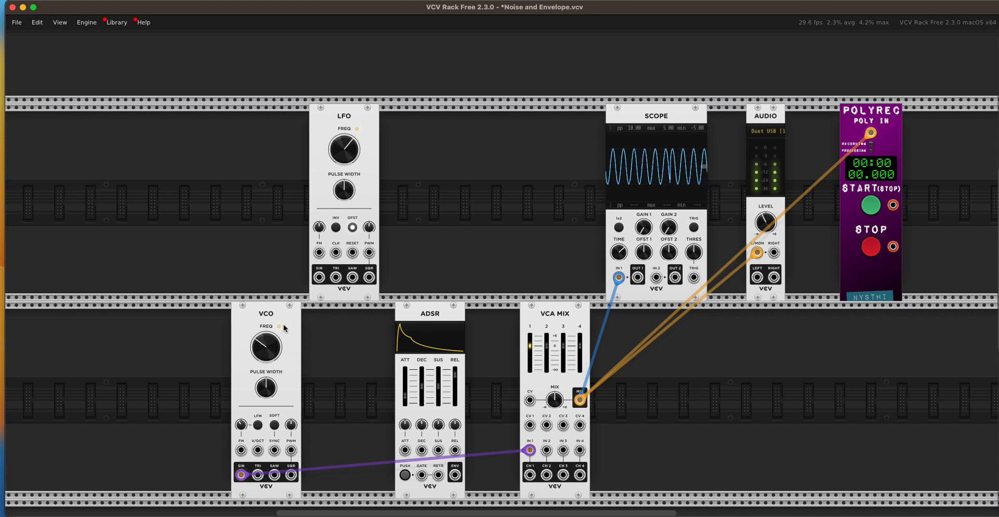
- Adjust the VCO's FM amount and patch the LFO's sine output into the VCO's FM input
{"action": "left_click_drag", "start_coordinate": [243, 425], "coordinate": [241, 425]}
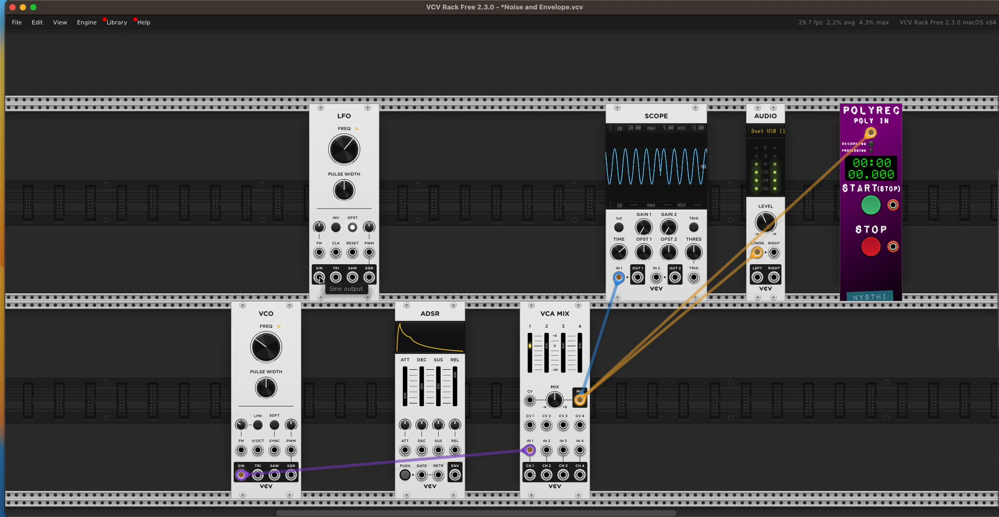
{"action": "left_click_drag", "start_coordinate": [319, 277], "coordinate": [242, 450]}
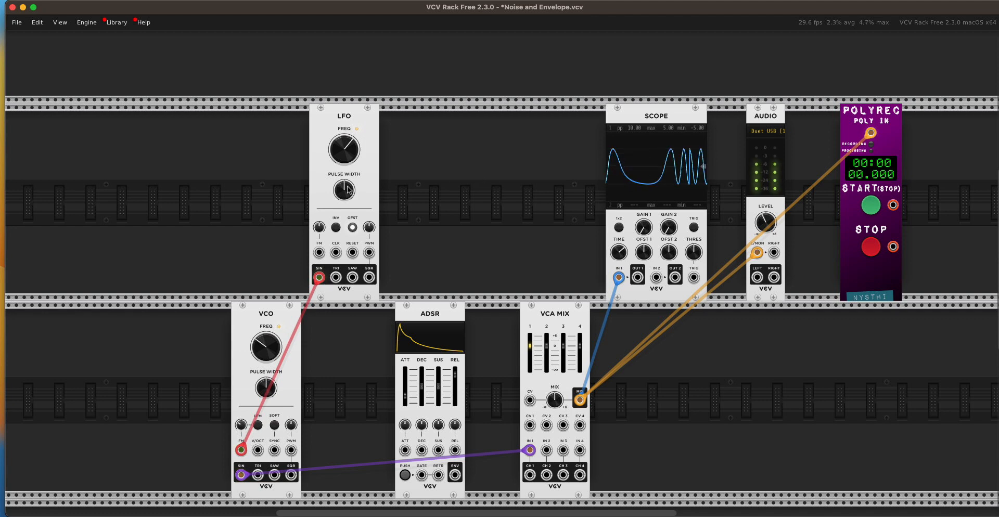
- Raise the LFO's frequency to about 35.3 Hz and raise the VCO's base frequency
{"action": "mouse_move", "coordinate": [345, 155]}
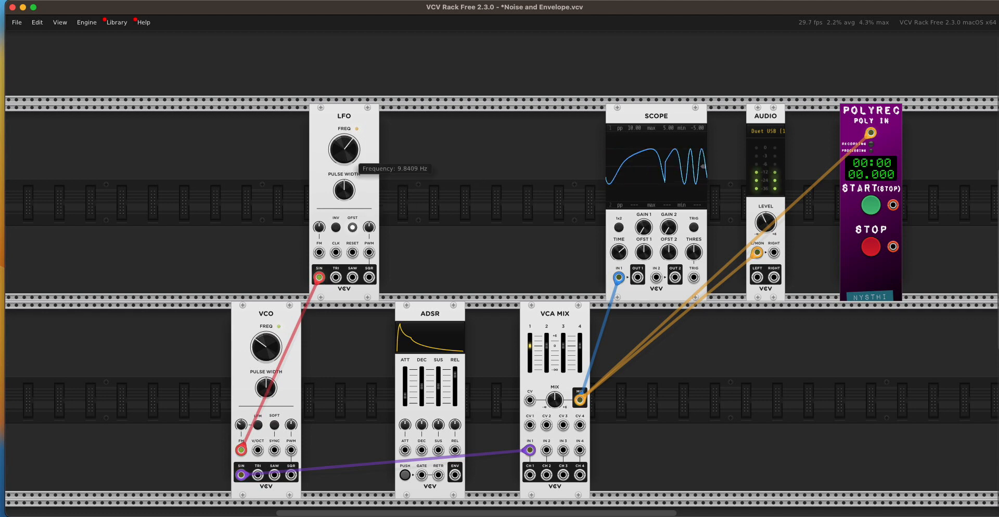
{"action": "mouse_move", "coordinate": [345, 155]}
{"action": "left_mouse_down"}
{"action": "mouse_move", "coordinate": [345, 172]}
{"action": "mouse_move", "coordinate": [344, 145]}
{"action": "mouse_move", "coordinate": [345, 165]}
{"action": "left_mouse_up"}
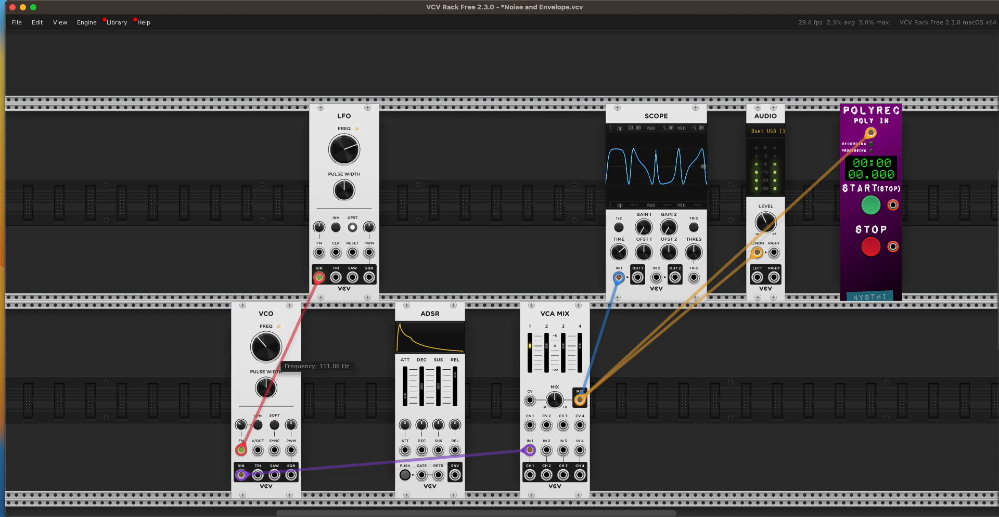
{"action": "left_click_drag", "start_coordinate": [266, 347], "coordinate": [266, 332]}
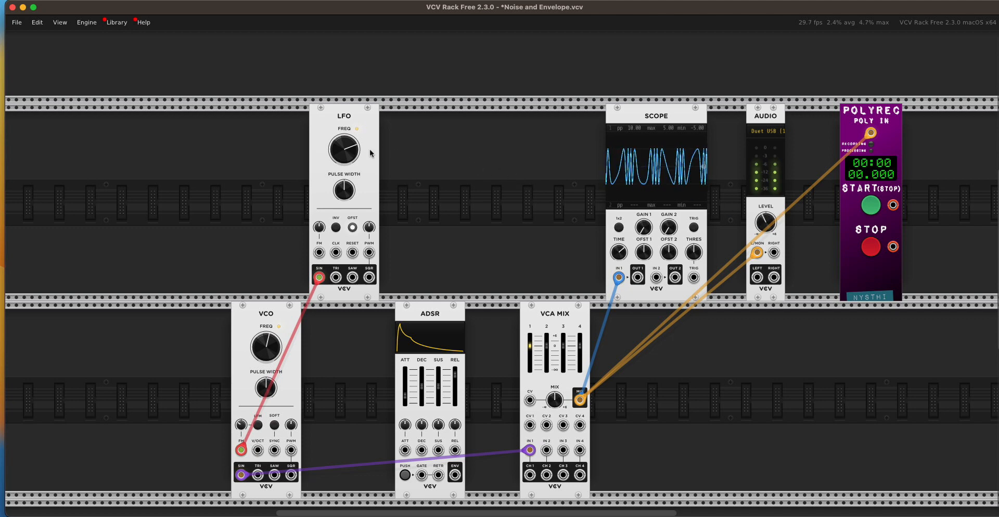
- Lower the LFO's frequency and move its end of the VCO FM cable to the sawtooth output and finally the square output
{"action": "mouse_move", "coordinate": [347, 149]}
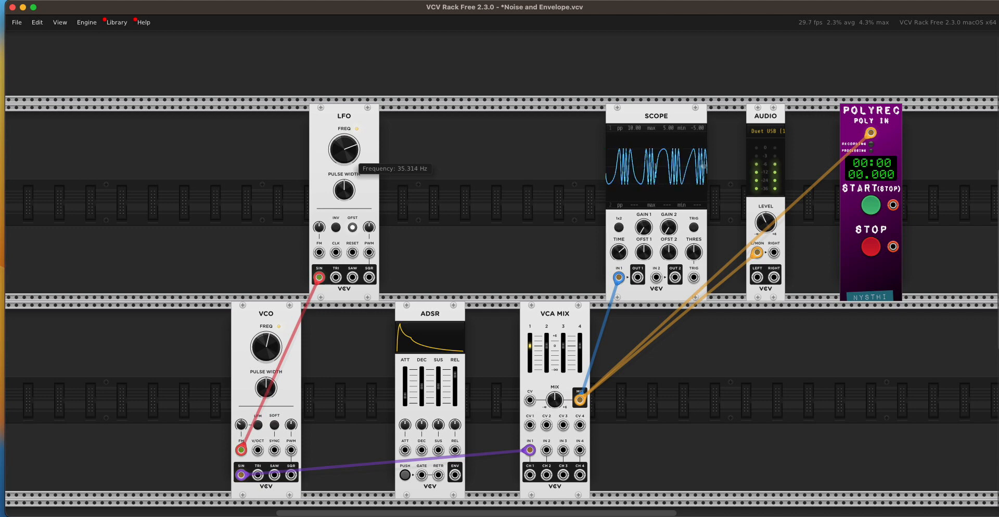
{"action": "left_click_drag", "start_coordinate": [348, 149], "coordinate": [347, 166]}
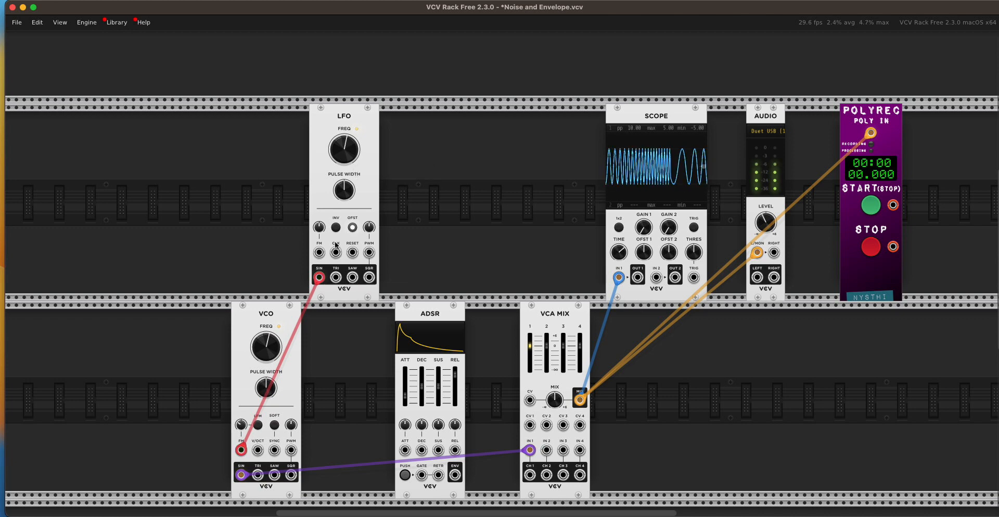
{"action": "left_click_drag", "start_coordinate": [319, 278], "coordinate": [352, 278]}
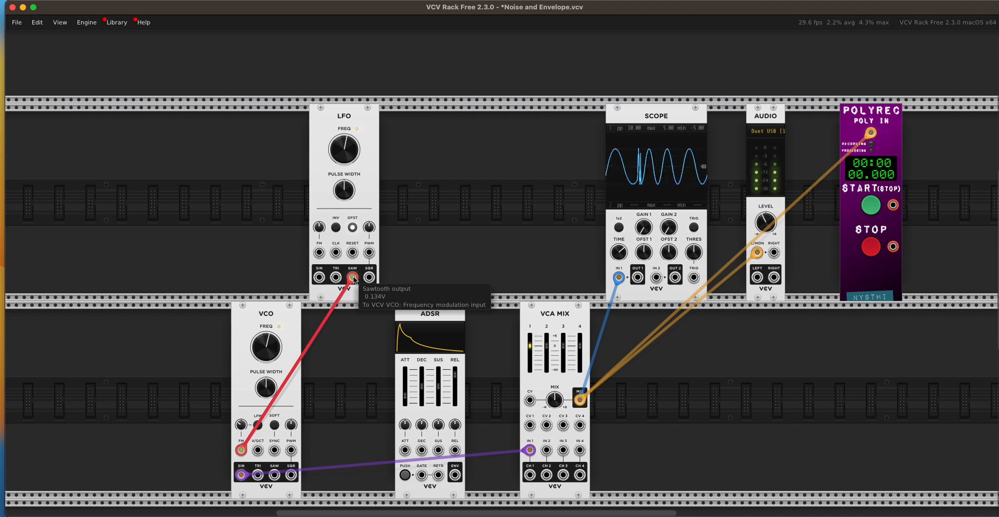
{"action": "left_click_drag", "start_coordinate": [353, 279], "coordinate": [368, 279]}
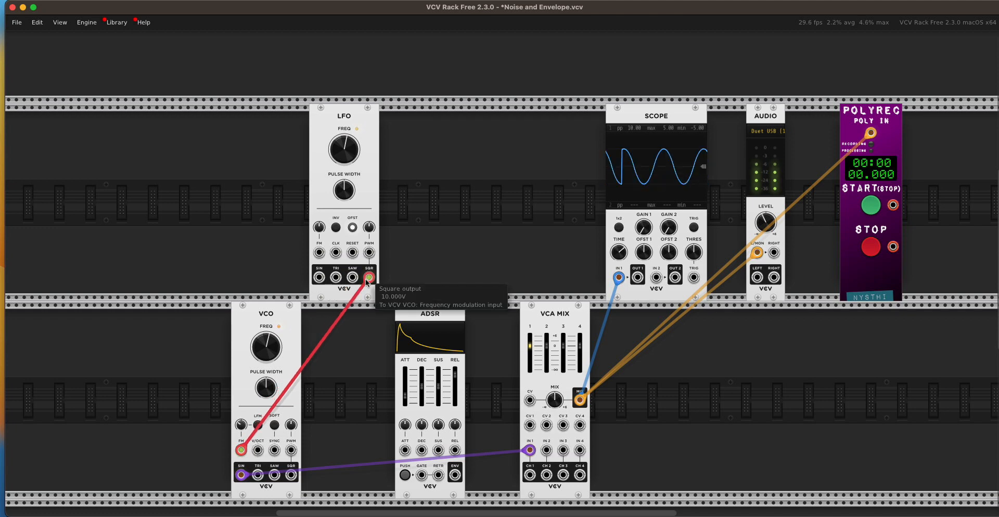
{"action": "left_click_drag", "start_coordinate": [327, 161], "coordinate": [328, 140]}
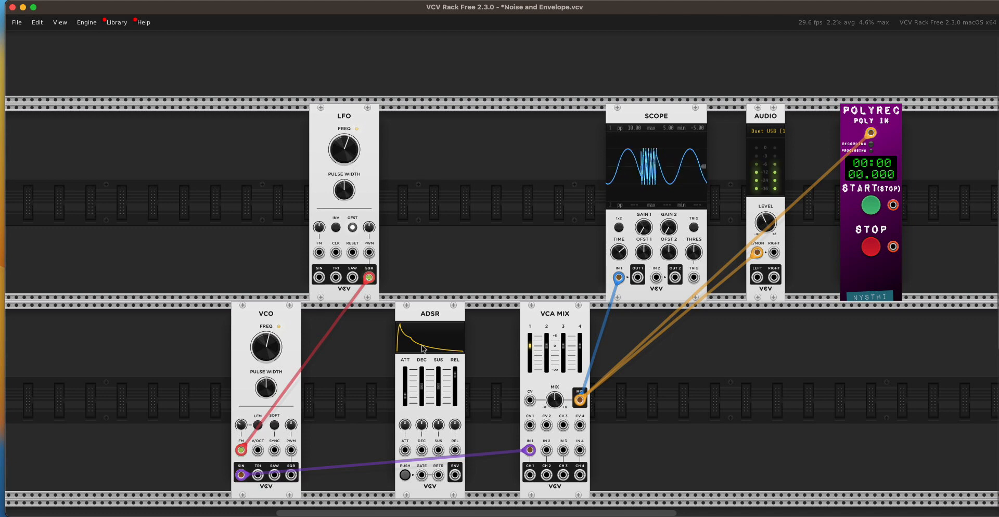
- Patch the ADSR's envelope output into the VCA MIX channel 1 CV input and trigger the envelope manually several times
{"action": "mouse_move", "coordinate": [455, 475]}
{"action": "left_mouse_down"}
{"action": "mouse_move", "coordinate": [526, 440]}
{"action": "mouse_move", "coordinate": [530, 426]}
{"action": "left_mouse_up"}
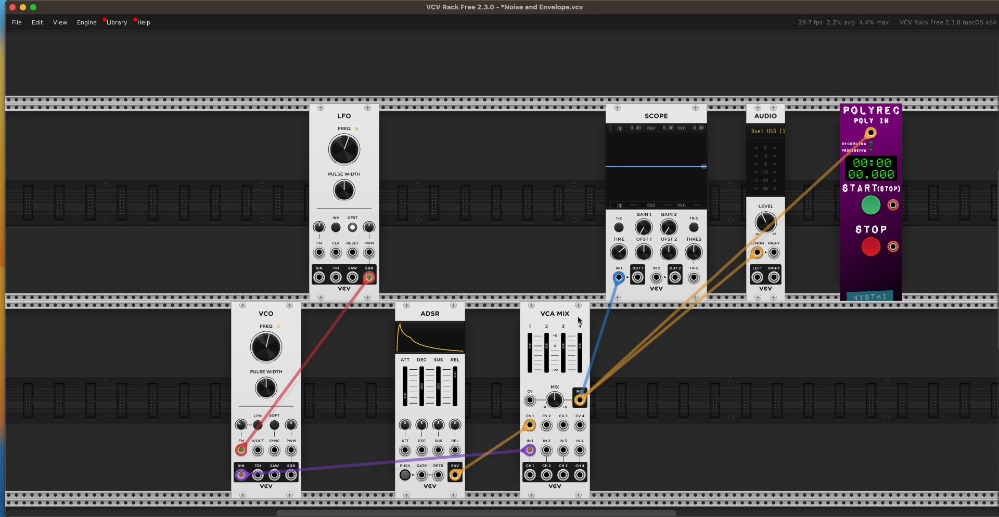
{"action": "mouse_move", "coordinate": [547, 357]}
{"action": "left_click", "coordinate": [406, 476]}
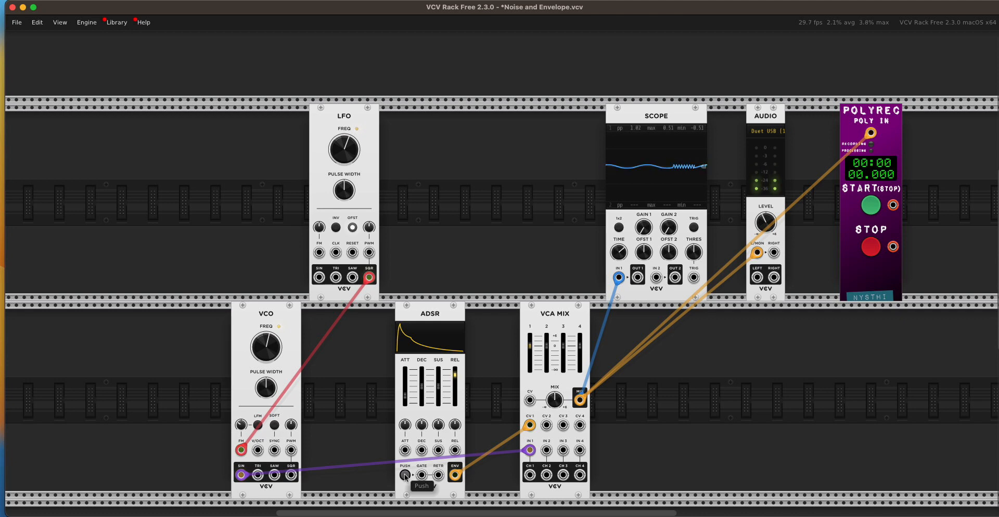
{"action": "left_click", "coordinate": [406, 475]}
{"action": "left_click", "coordinate": [406, 475]}
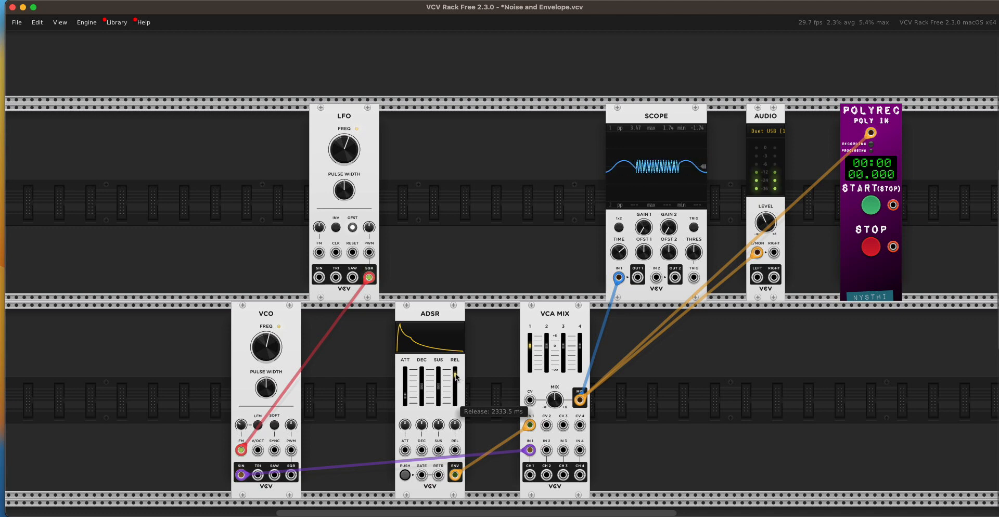
- Shorten the ADSR's release time and trigger the envelope manually
{"action": "left_click_drag", "start_coordinate": [455, 375], "coordinate": [456, 381]}
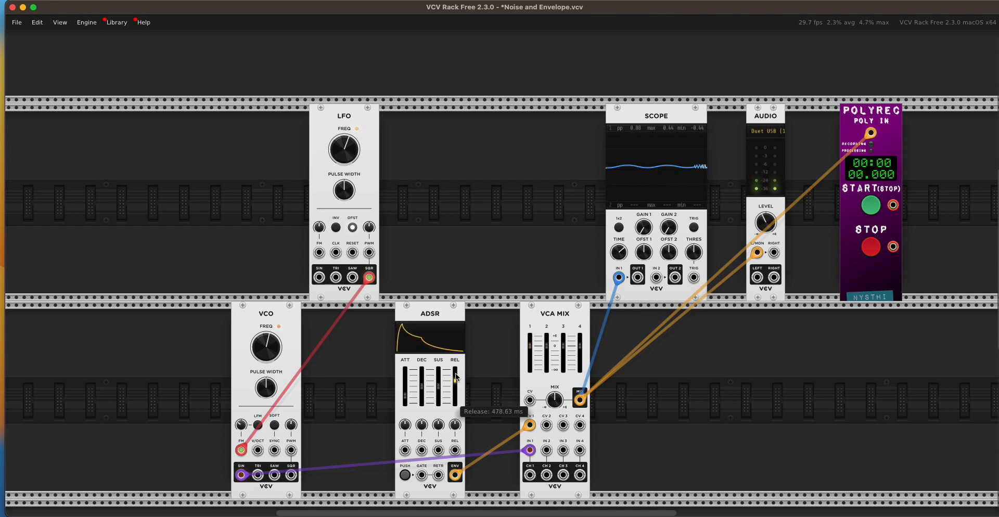
{"action": "left_click", "coordinate": [404, 474]}
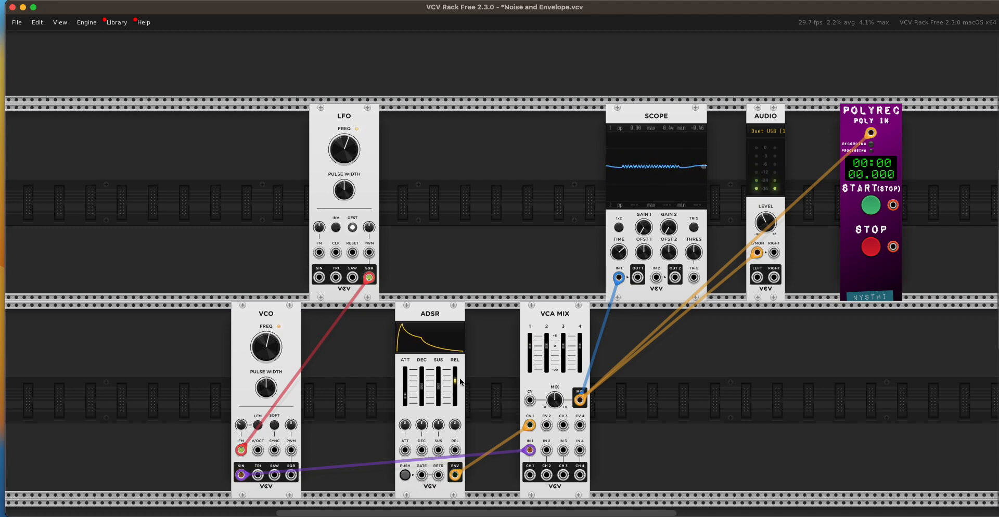
- Raise the LFO's frequency and trigger the ADSR envelope twice to hear the faster modulation
{"action": "mouse_move", "coordinate": [345, 149]}
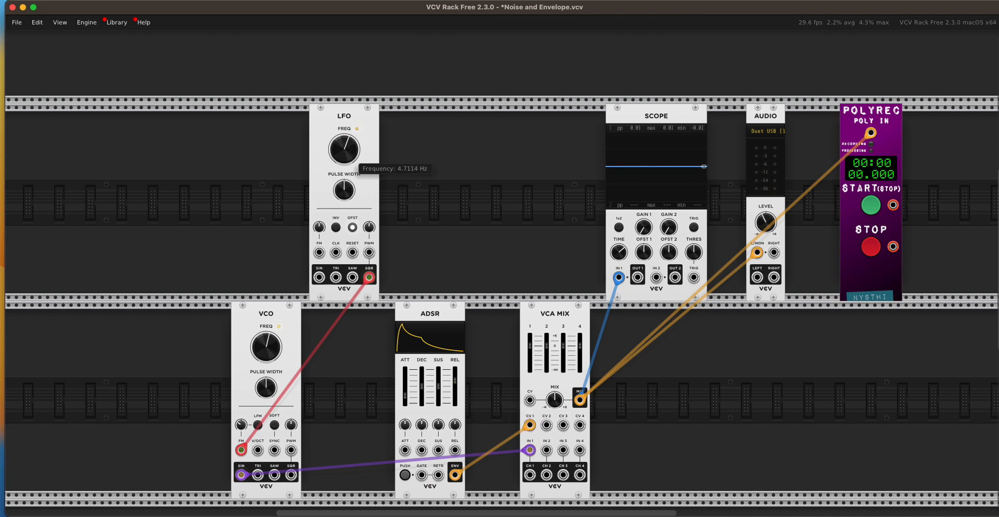
{"action": "left_click", "coordinate": [405, 474]}
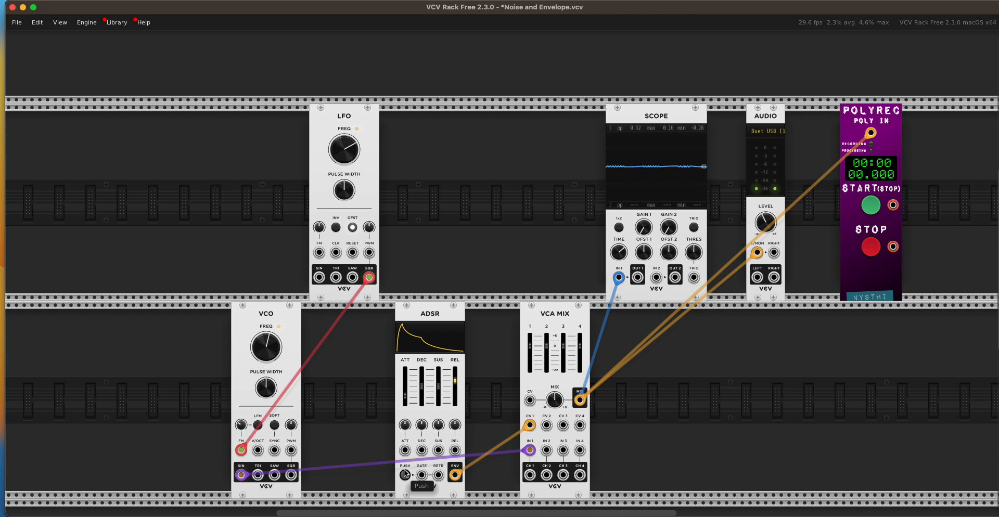
{"action": "left_click", "coordinate": [405, 475]}
- Trigger the ADSR envelope twice, lower the VCO's frequency and trigger the envelope again at the lower pitch
{"action": "left_click", "coordinate": [405, 475]}
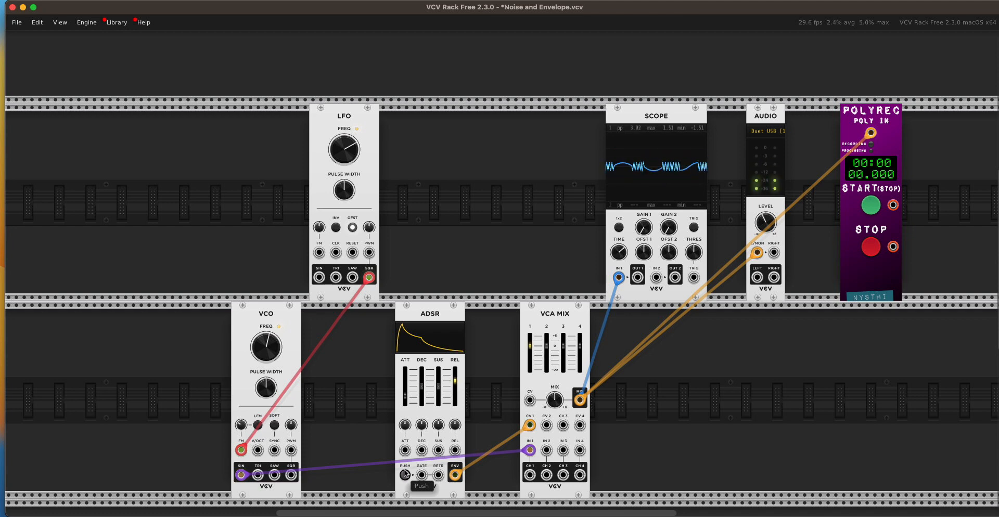
{"action": "left_click", "coordinate": [406, 474]}
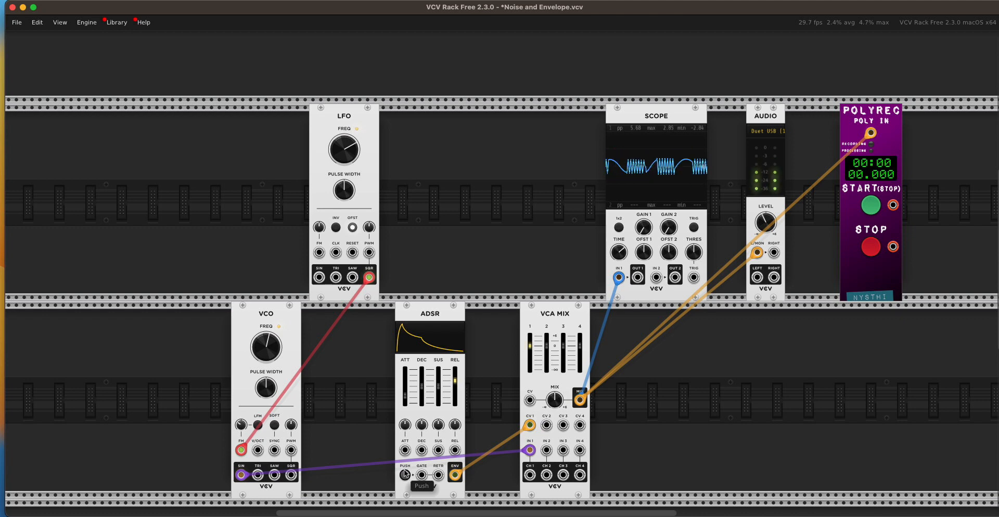
{"action": "mouse_move", "coordinate": [263, 348]}
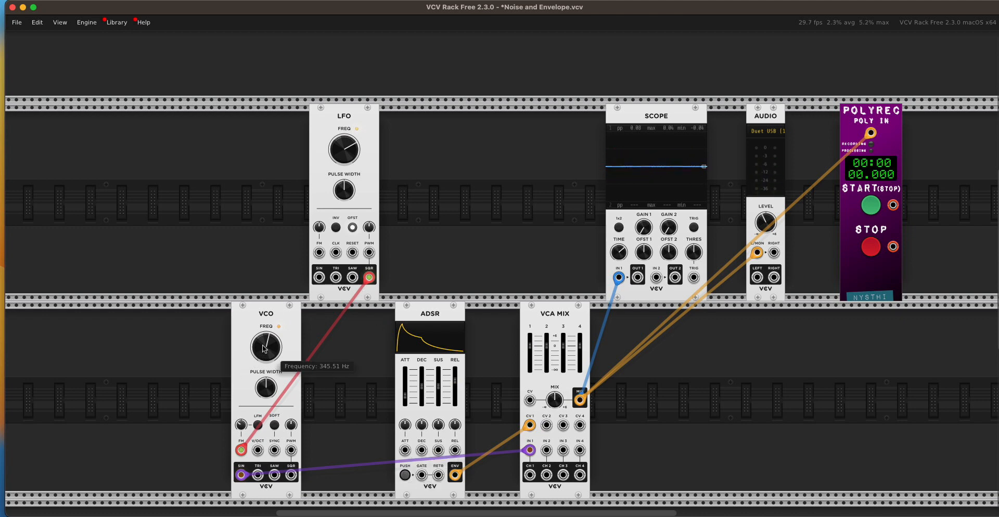
{"action": "left_click_drag", "start_coordinate": [263, 348], "coordinate": [263, 359]}
{"action": "left_click", "coordinate": [406, 475]}
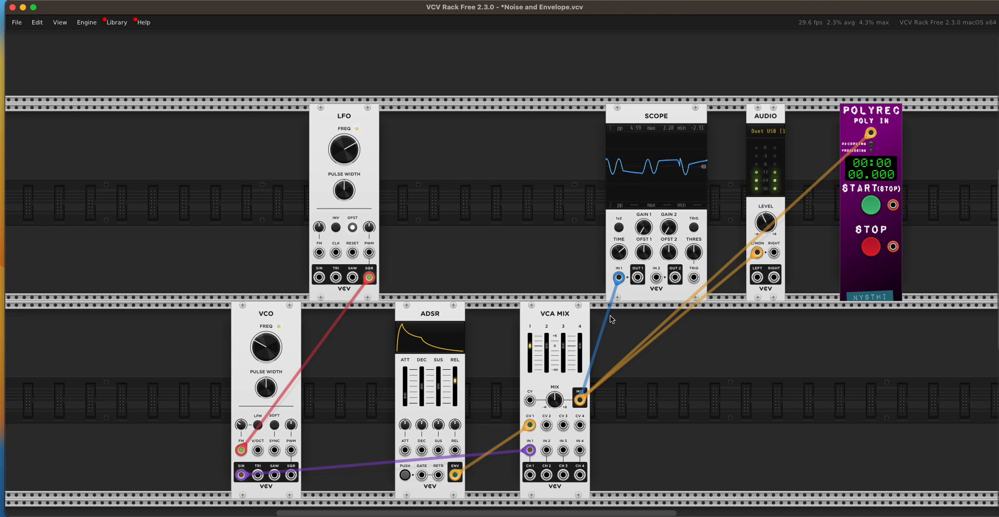
- Raise the VCO's frequency and adjust the Audio module's output level, triggering the ADSR envelope to check the changes
{"action": "left_click_drag", "start_coordinate": [751, 221], "coordinate": [751, 227]}
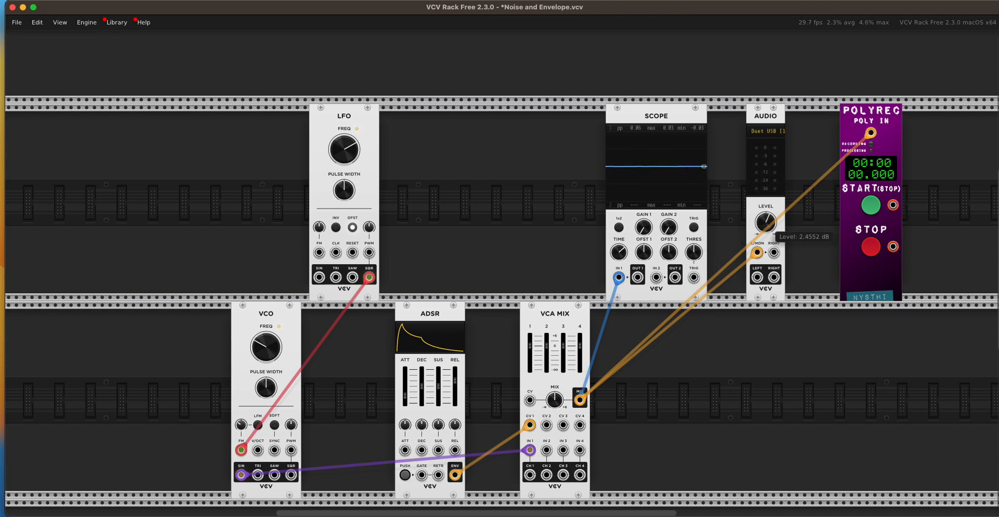
{"action": "left_click", "coordinate": [407, 477]}
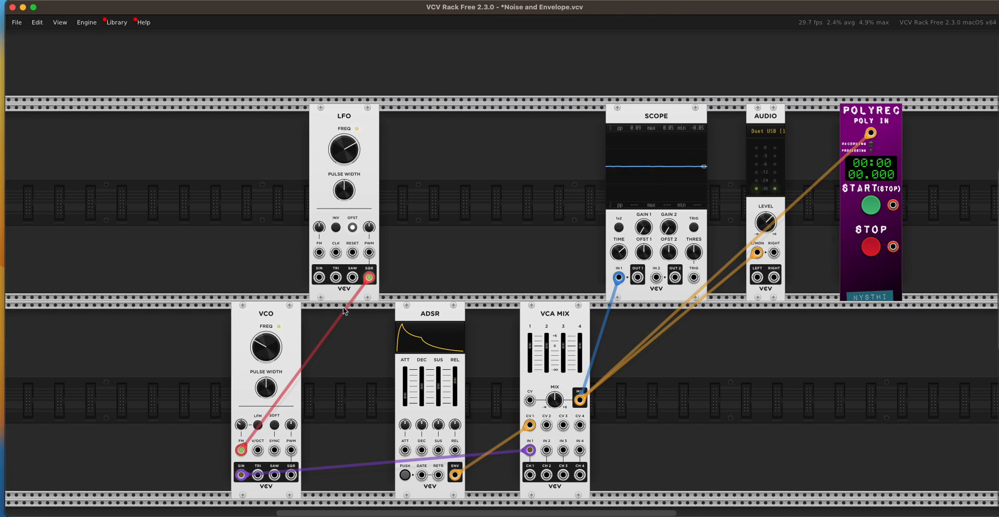
{"action": "mouse_move", "coordinate": [261, 342]}
{"action": "left_click", "coordinate": [406, 475]}
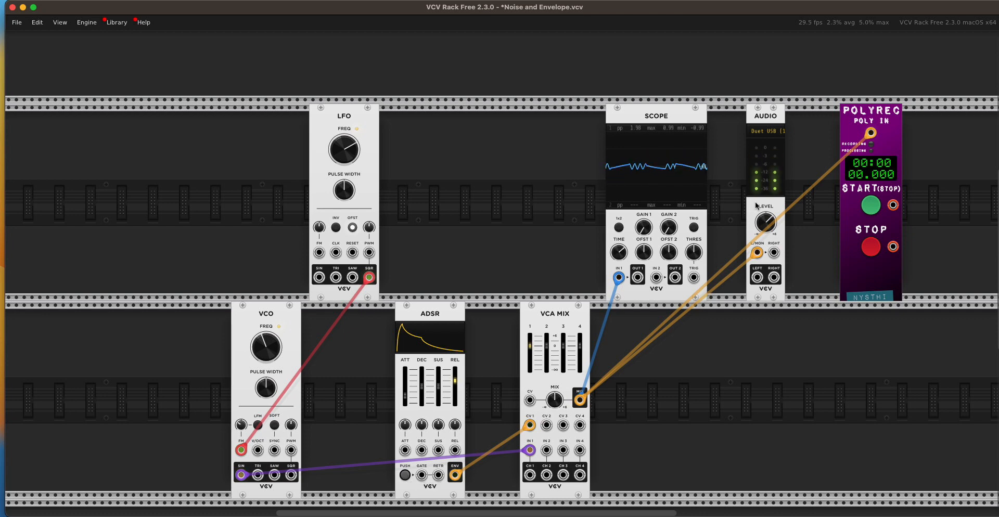
{"action": "mouse_move", "coordinate": [766, 220]}
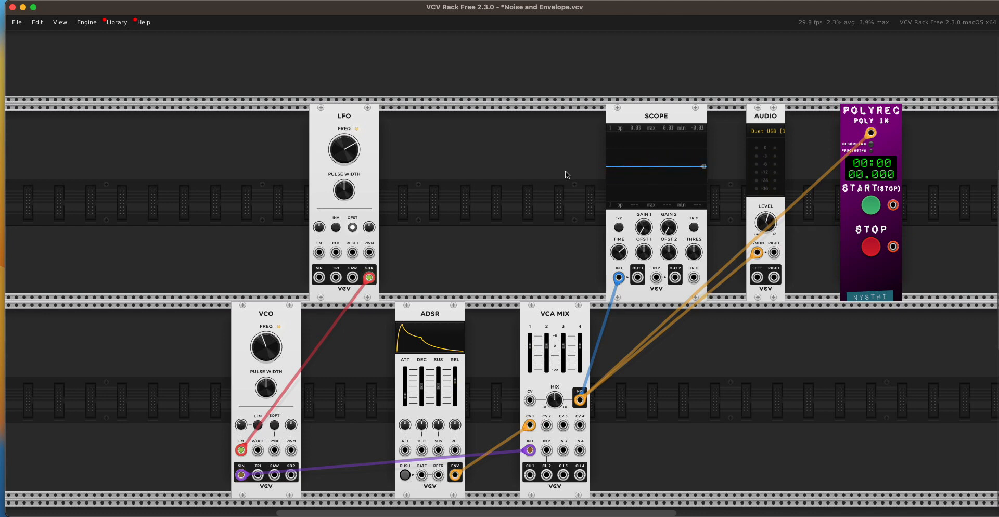
- Add a Random module beside the LFO and patch its stepped output into the LFO's FM input
{"action": "right_click", "coordinate": [465, 207]}
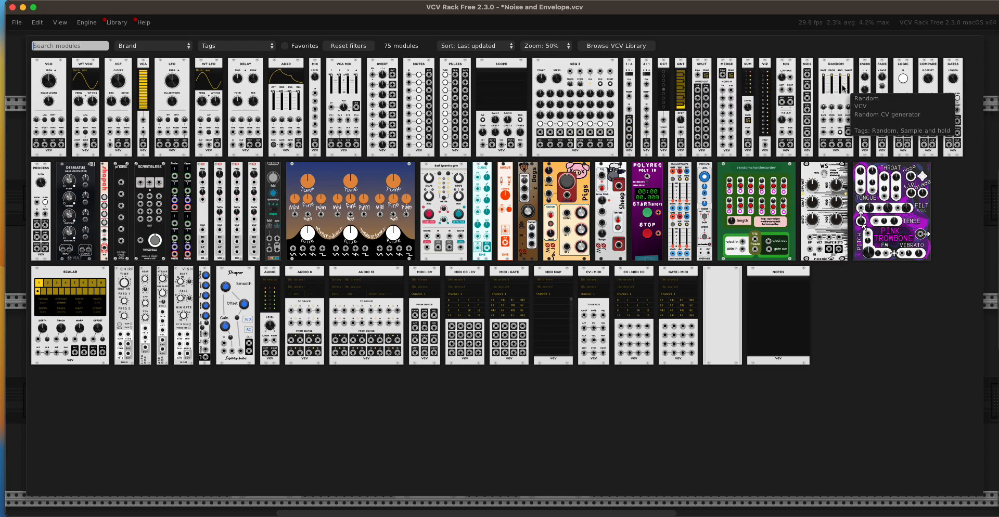
{"action": "key", "text": "Escape"}
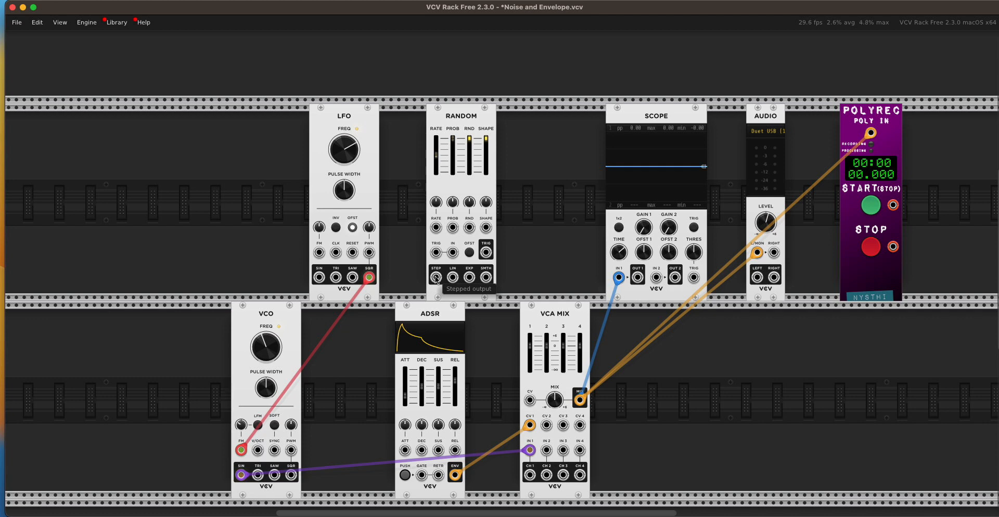
{"action": "left_click_drag", "start_coordinate": [436, 278], "coordinate": [320, 257]}
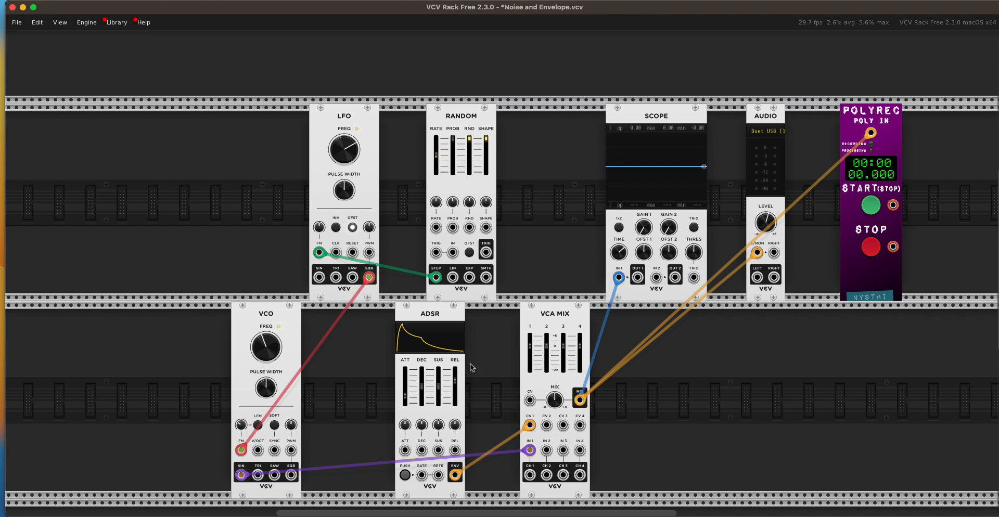
- Trigger the ADSR envelope several times to hear the Random module modulating the LFO's frequency
{"action": "left_click", "coordinate": [404, 476]}
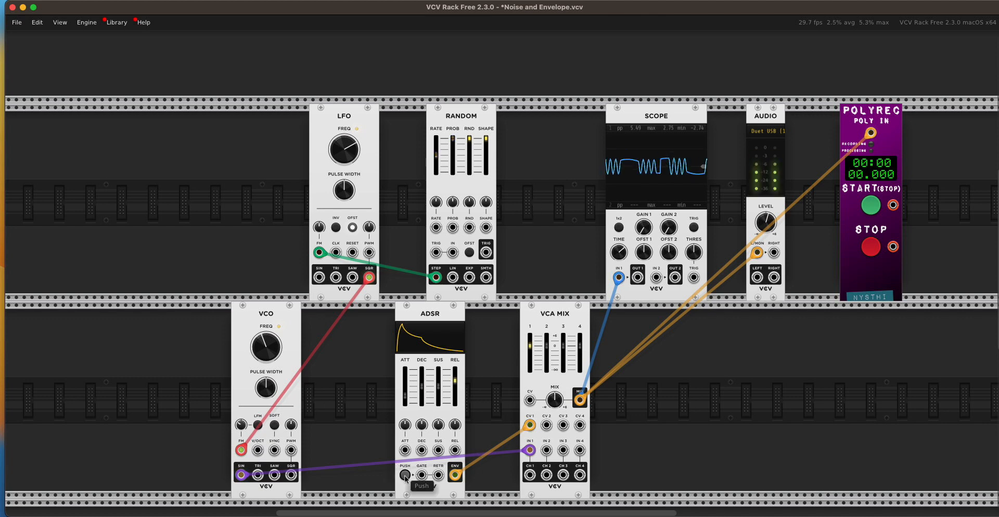
{"action": "left_click", "coordinate": [405, 475]}
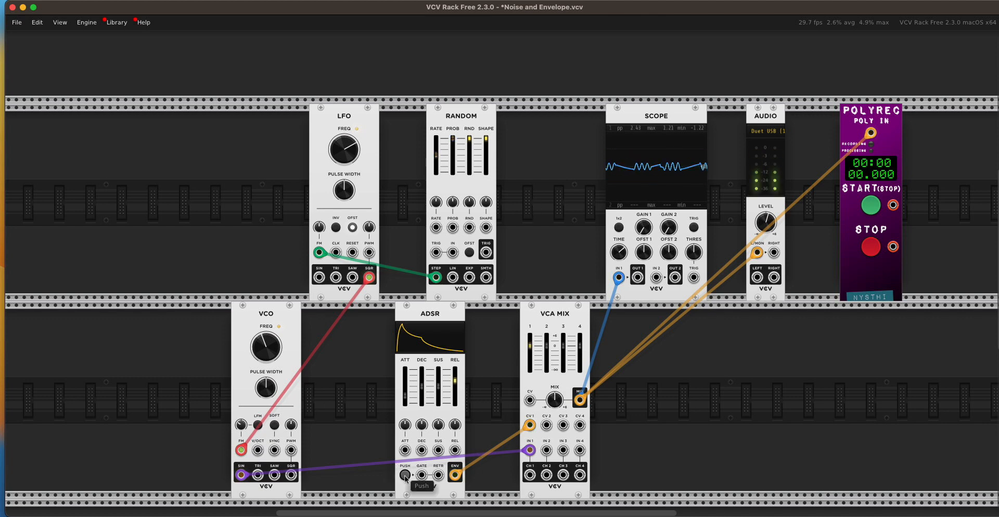
{"action": "left_click", "coordinate": [405, 475]}
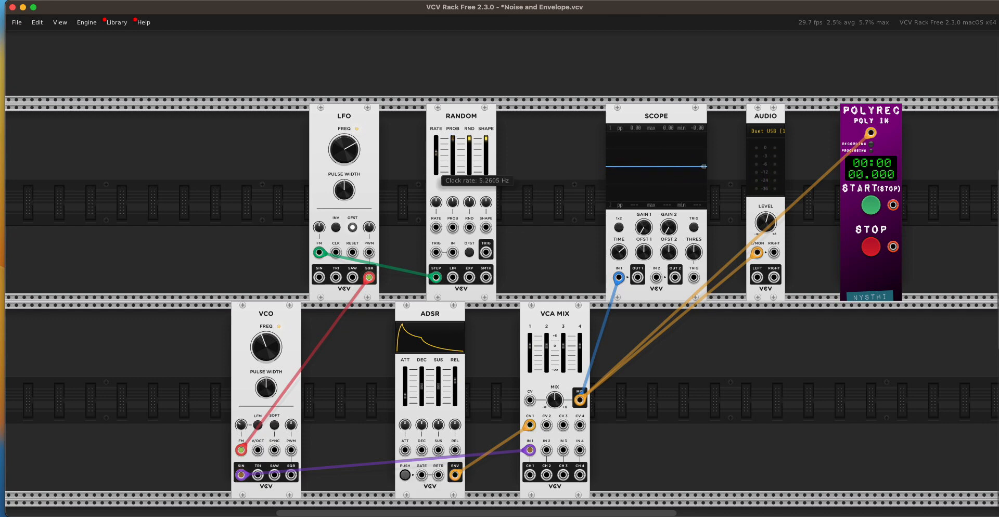
{"action": "left_click", "coordinate": [405, 475]}
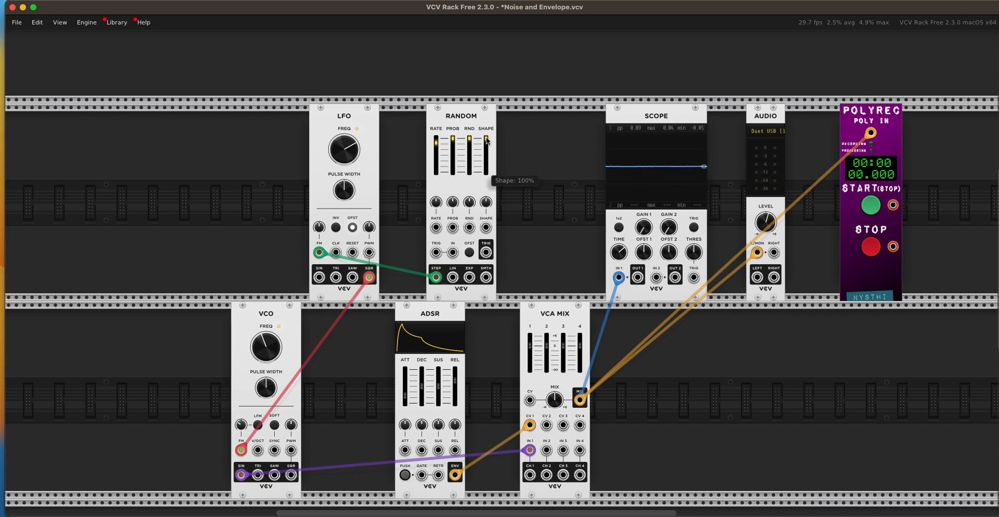
- Lower the Random module's clock rate and shape, and trigger the ADSR envelope to hear the change
{"action": "left_click_drag", "start_coordinate": [486, 154], "coordinate": [486, 160]}
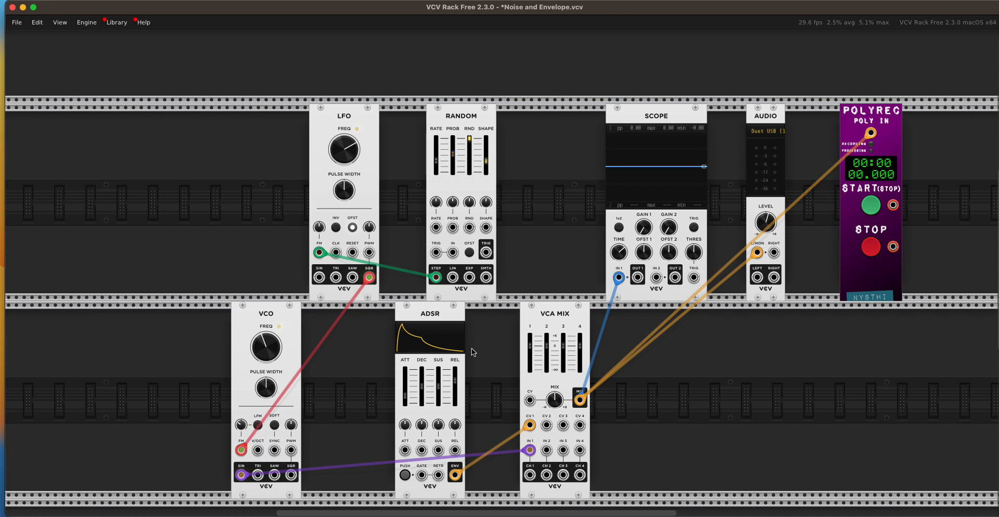
{"action": "left_click", "coordinate": [404, 475]}
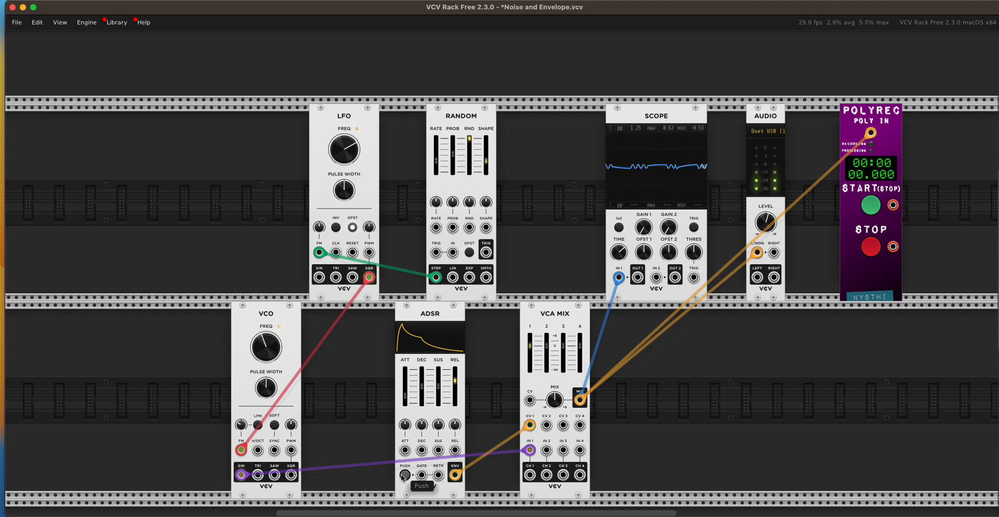
{"action": "left_click", "coordinate": [403, 475]}
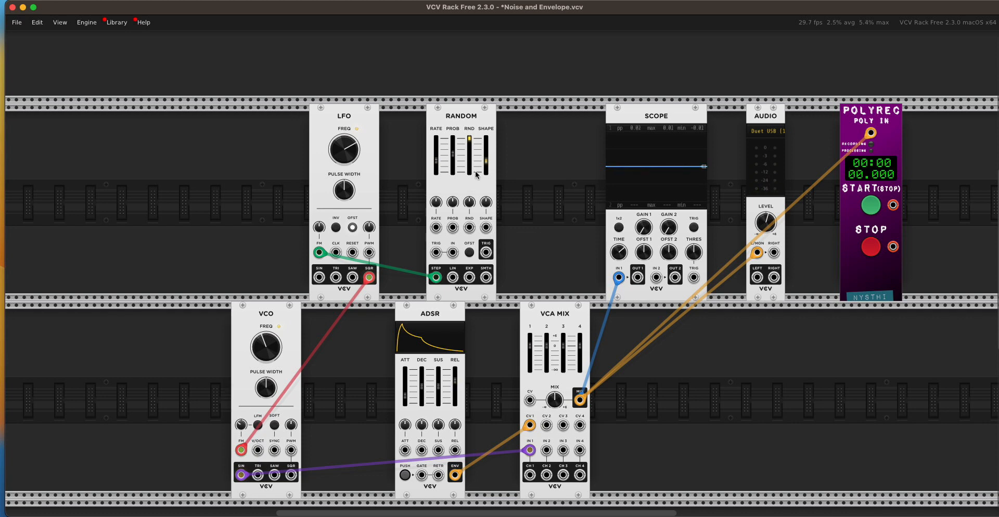
- Reduce the Random module's random spread from its maximum and trigger the ADSR envelope repeatedly
{"action": "mouse_move", "coordinate": [474, 148]}
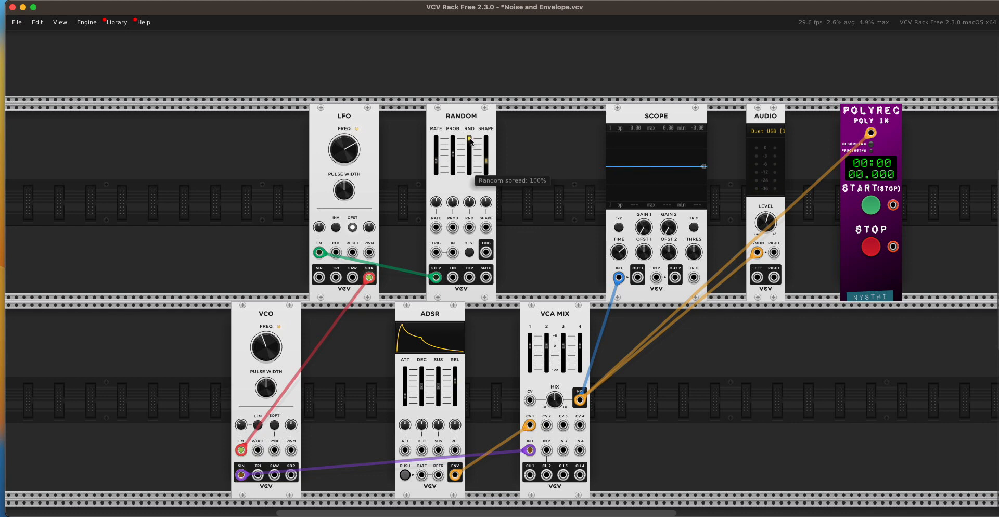
{"action": "left_click_drag", "start_coordinate": [471, 141], "coordinate": [320, 448]}
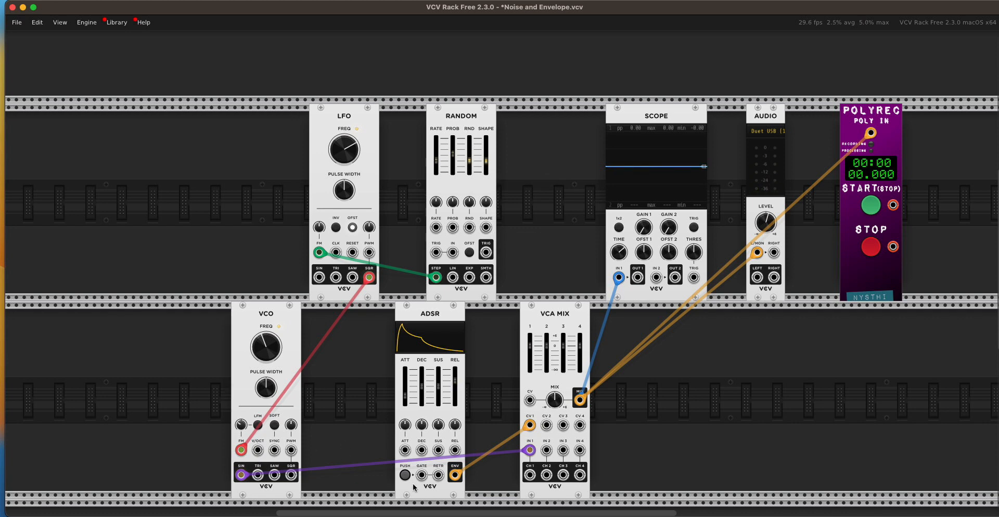
{"action": "left_click", "coordinate": [400, 475]}
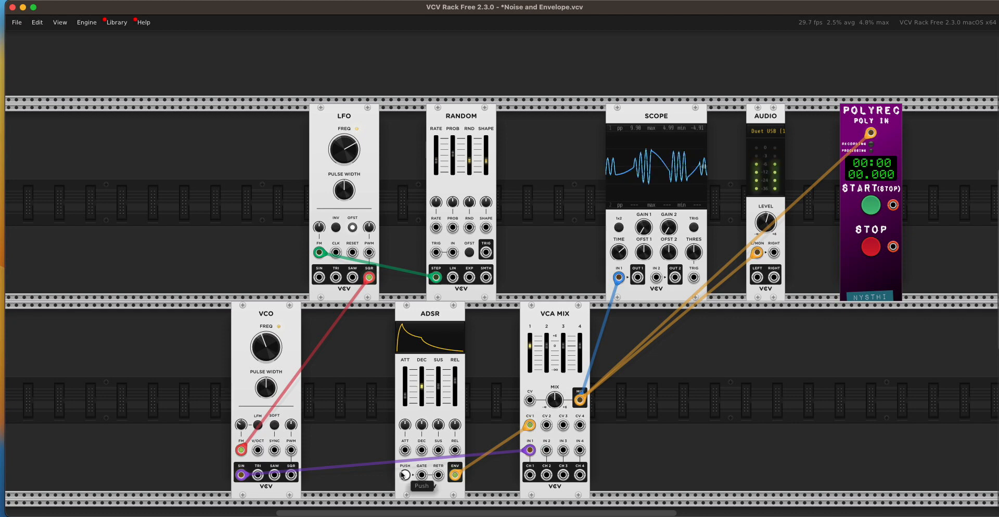
{"action": "left_click", "coordinate": [401, 475]}
{"action": "left_click", "coordinate": [401, 475]}
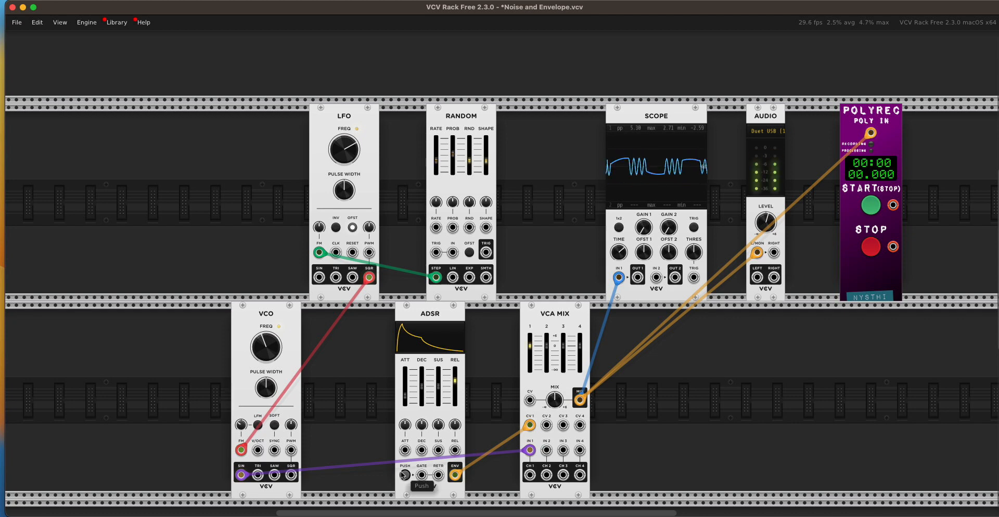
{"action": "left_click", "coordinate": [401, 475]}
{"action": "left_click", "coordinate": [404, 474]}
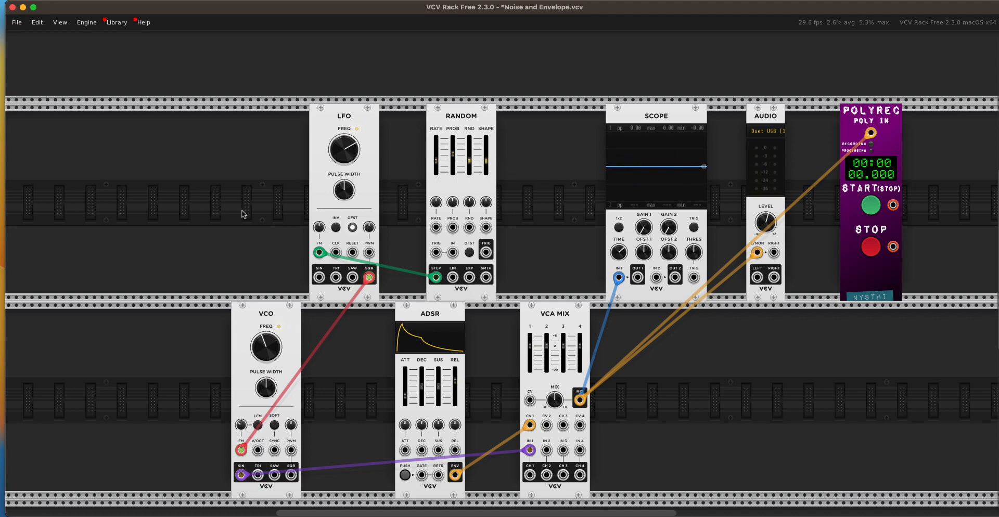
- Add a second LFO beside the Random module and patch its square output into Random's trigger input
{"action": "right_click", "coordinate": [537, 209]}
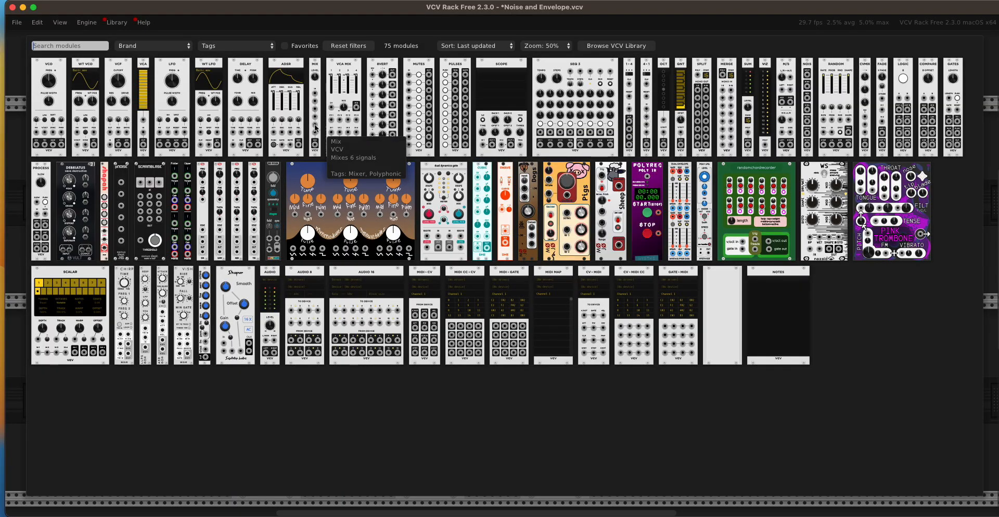
{"action": "left_click", "coordinate": [175, 72]}
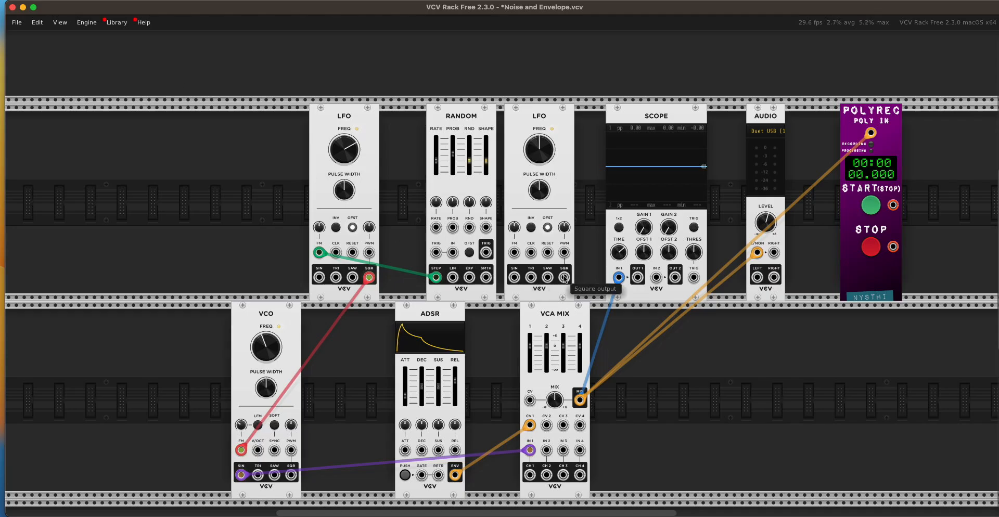
{"action": "left_click_drag", "start_coordinate": [564, 279], "coordinate": [436, 254]}
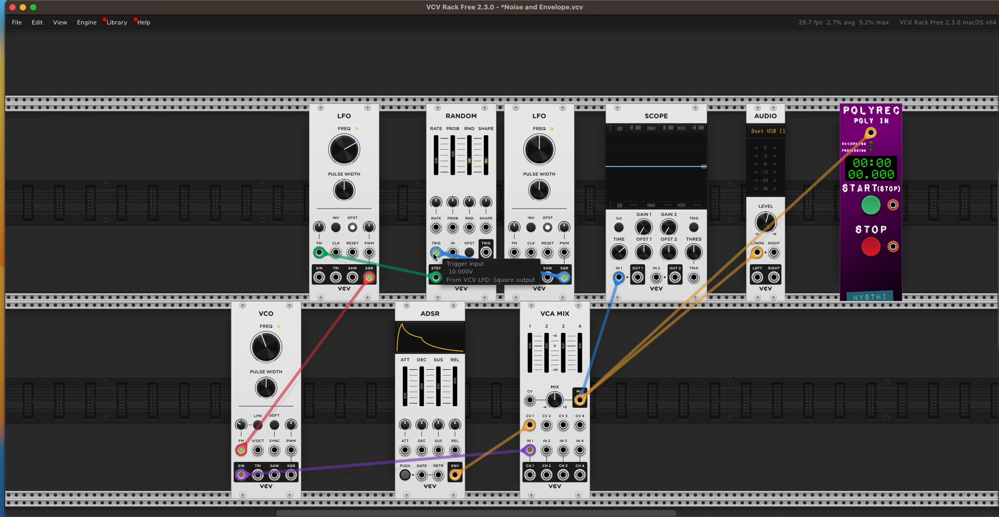
- Lower the second LFO's frequency and trigger the ADSR envelope several times
{"action": "left_click_drag", "start_coordinate": [545, 158], "coordinate": [544, 260]}
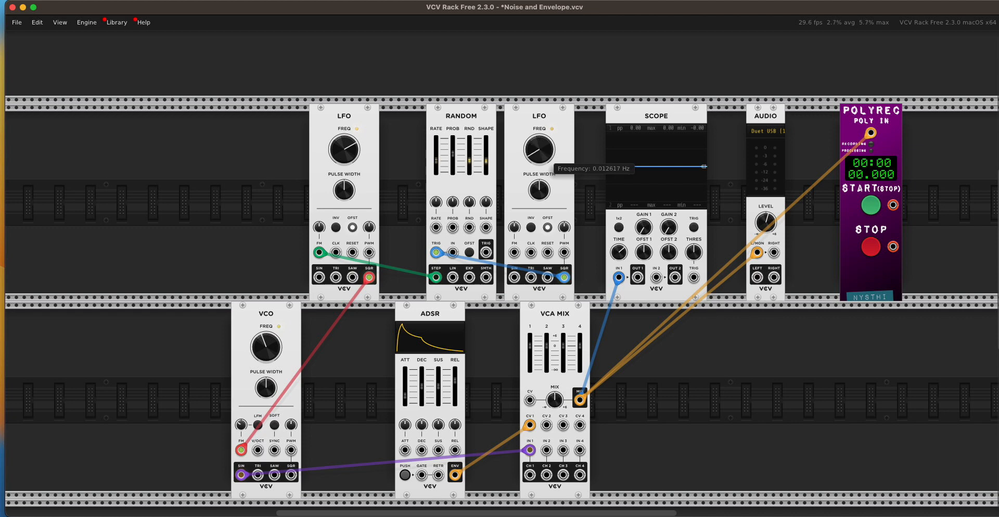
{"action": "left_click", "coordinate": [407, 477]}
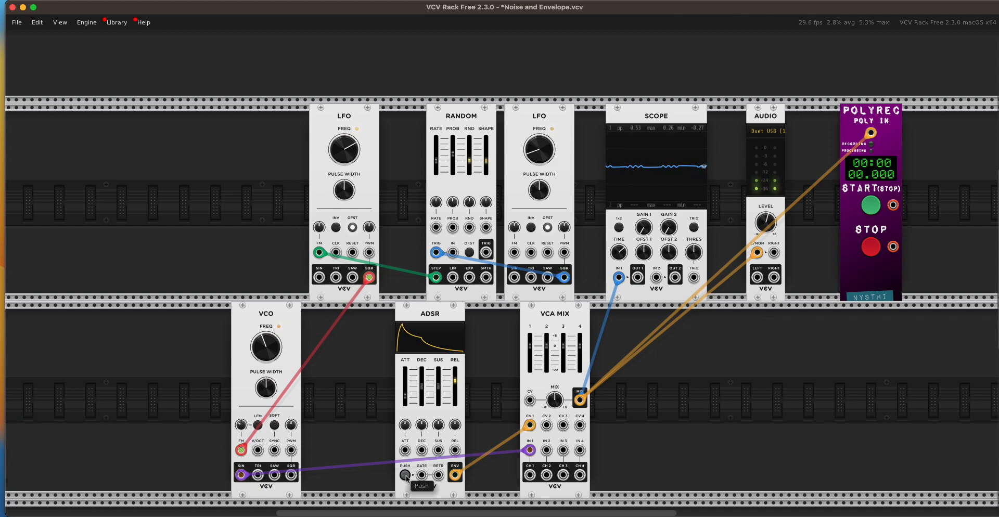
{"action": "left_click", "coordinate": [407, 476]}
{"action": "left_click", "coordinate": [407, 477]}
{"action": "left_click", "coordinate": [407, 477]}
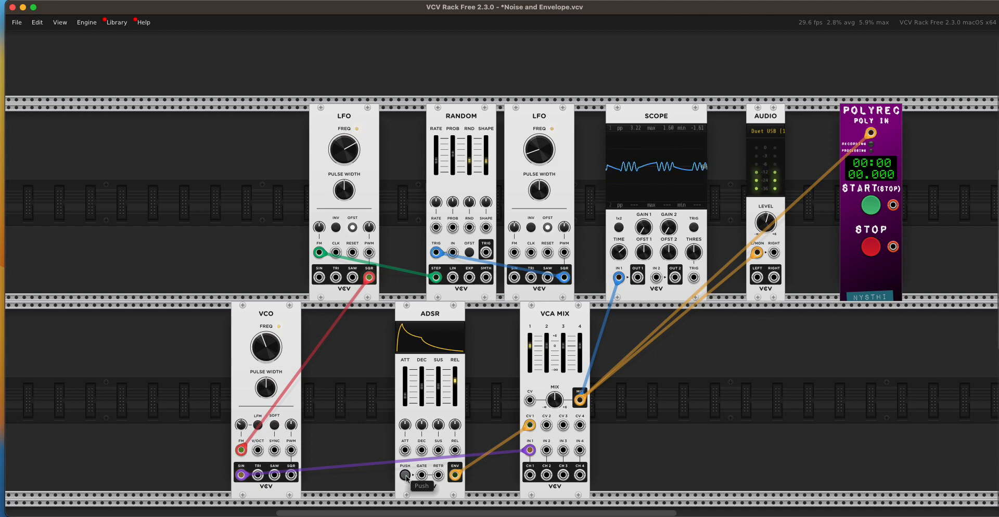
- Adjust Random's clock rate CV amount, move the second LFO's cable to Random's rate input and trigger the envelope
{"action": "mouse_move", "coordinate": [438, 157]}
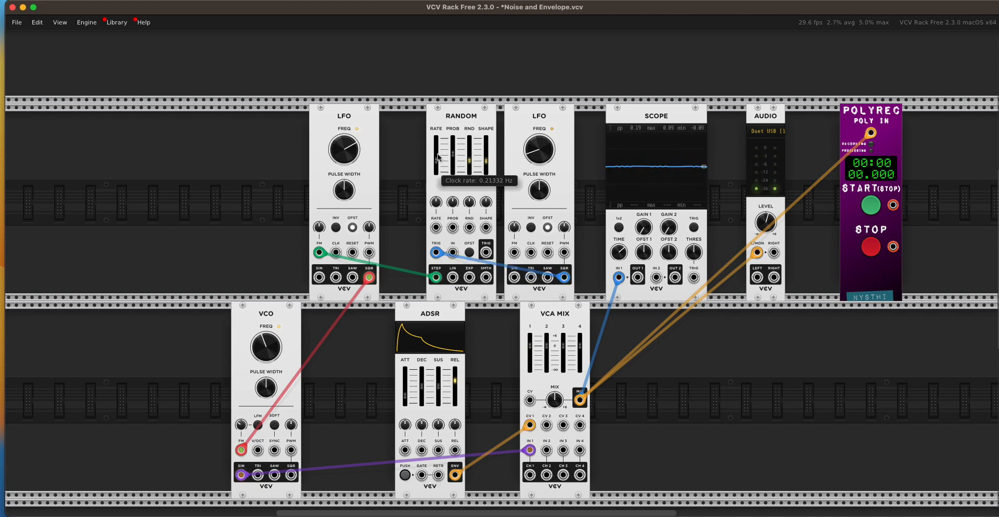
{"action": "mouse_move", "coordinate": [440, 205]}
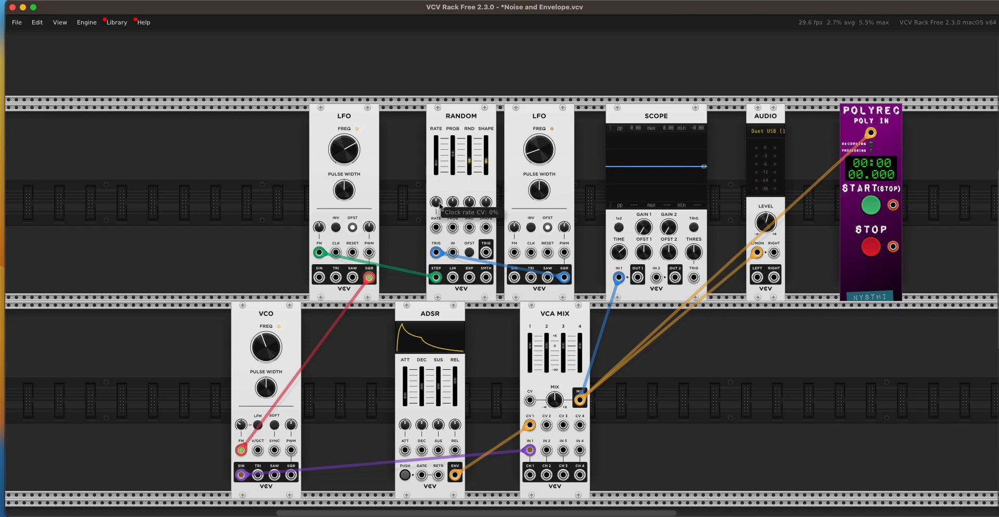
{"action": "left_click_drag", "start_coordinate": [436, 202], "coordinate": [453, 220]}
{"action": "left_click_drag", "start_coordinate": [436, 253], "coordinate": [436, 227]}
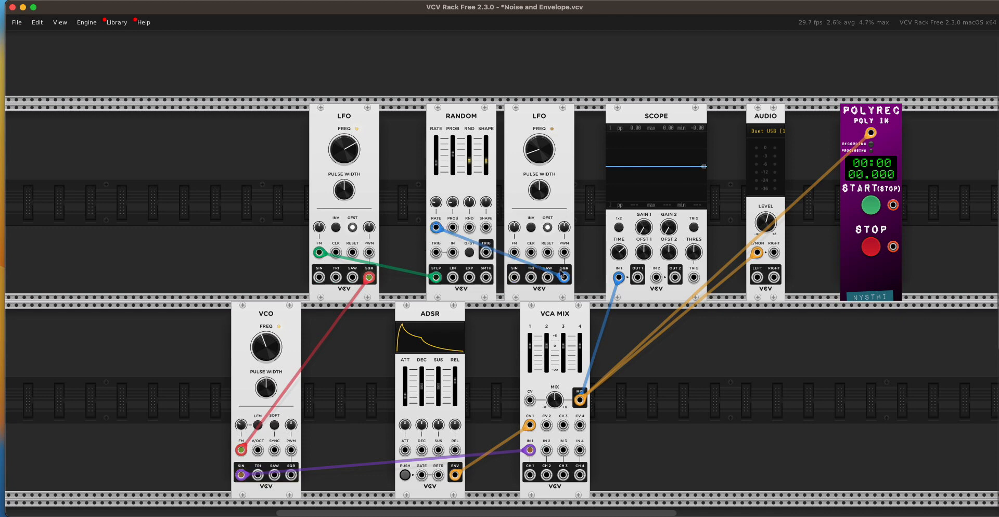
{"action": "left_click", "coordinate": [406, 476]}
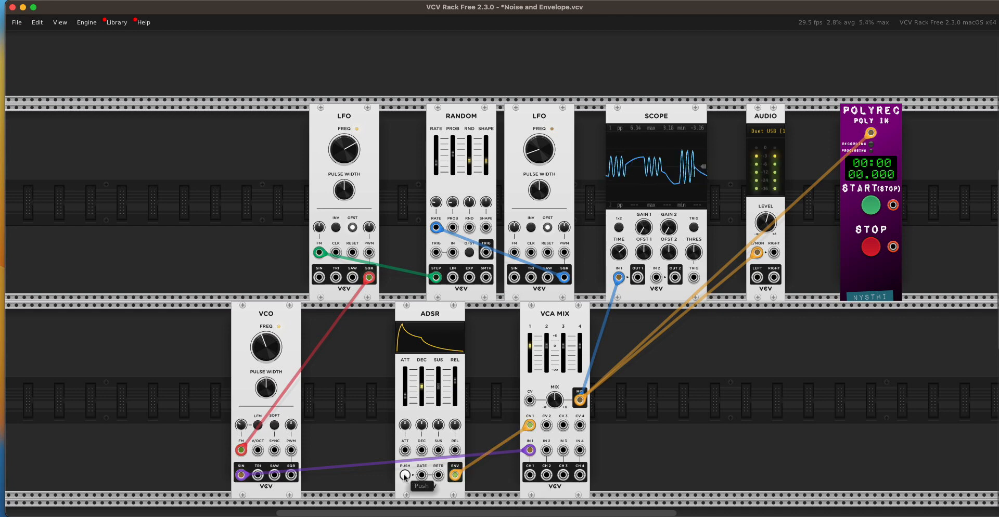
- Unplug the Random module from the first LFO's FM input and remove both Random and the second LFO
{"action": "left_click_drag", "start_coordinate": [320, 253], "coordinate": [421, 250]}
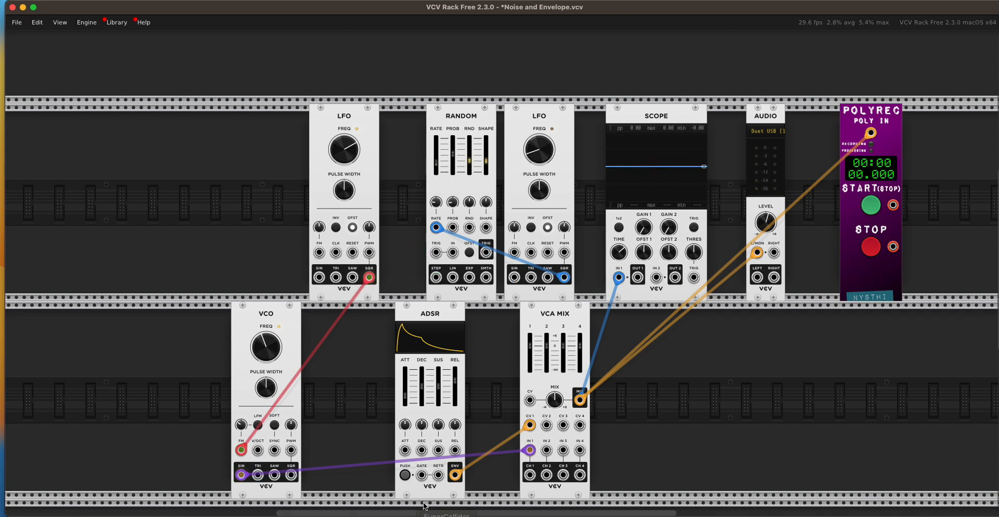
{"action": "left_click", "coordinate": [404, 475]}
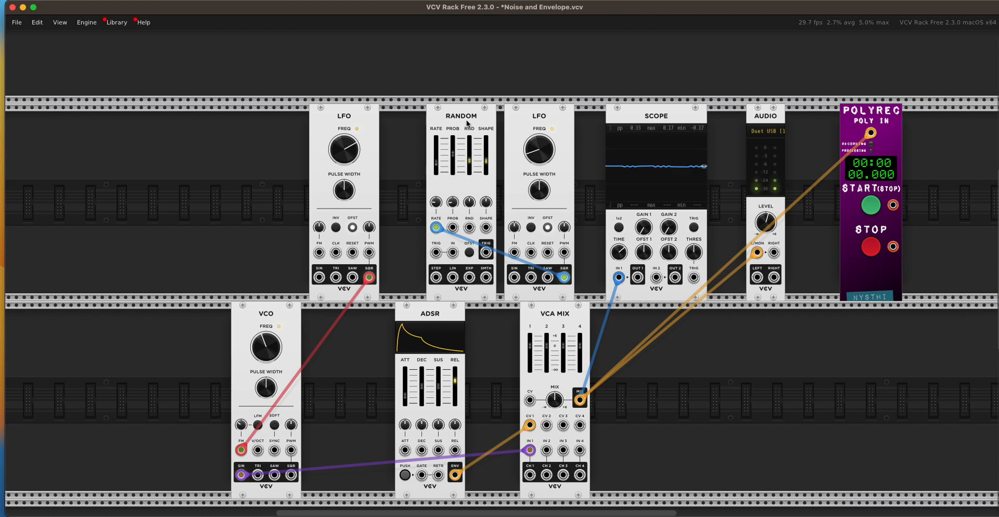
{"action": "key", "text": "BackSpace"}
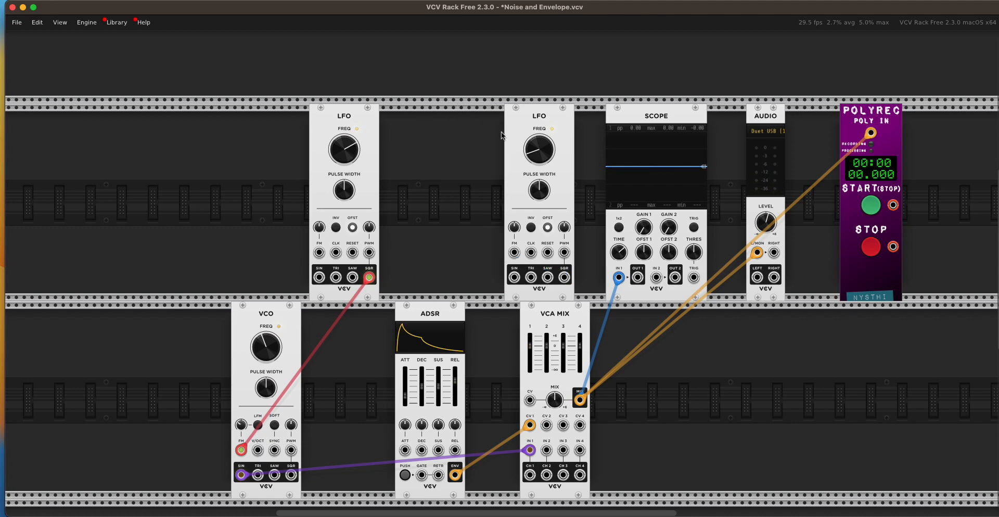
{"action": "key", "text": "BackSpace"}
{"action": "scroll", "coordinate": [512, 125], "scroll_direction": "down", "scroll_amount": 1}
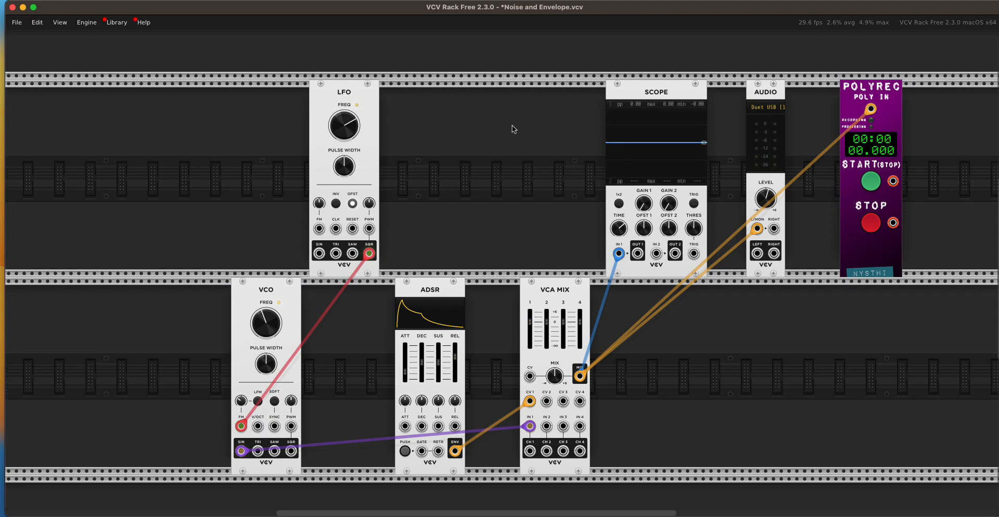
- Lower the LFO's frequency and trigger the ADSR envelope repeatedly
{"action": "mouse_move", "coordinate": [349, 129]}
{"action": "left_click_drag", "start_coordinate": [349, 129], "coordinate": [348, 109]}
{"action": "left_click", "coordinate": [405, 452]}
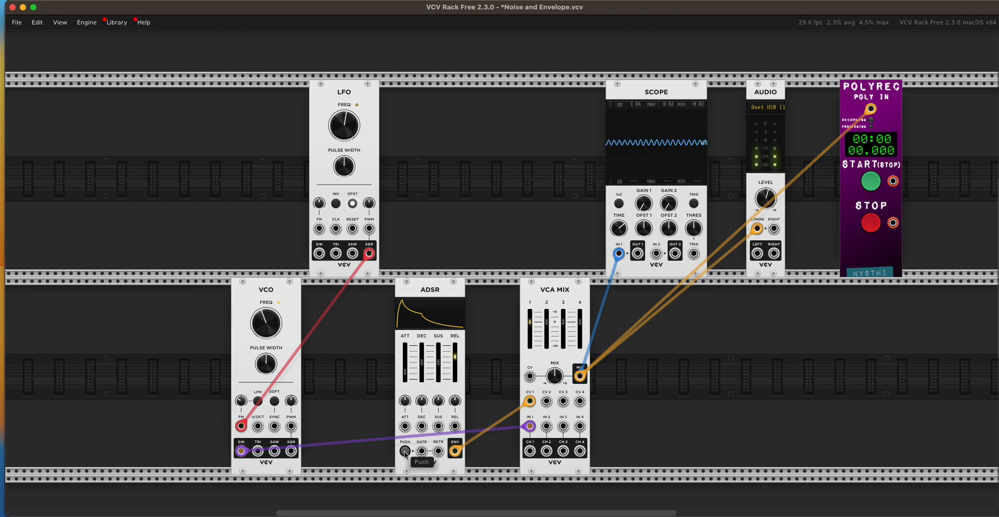
{"action": "left_click", "coordinate": [405, 451]}
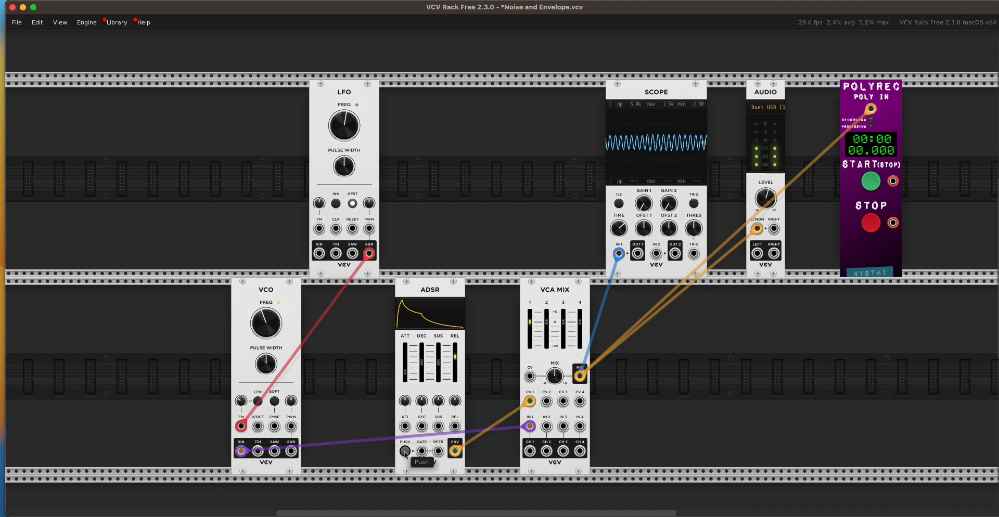
{"action": "left_click", "coordinate": [404, 452]}
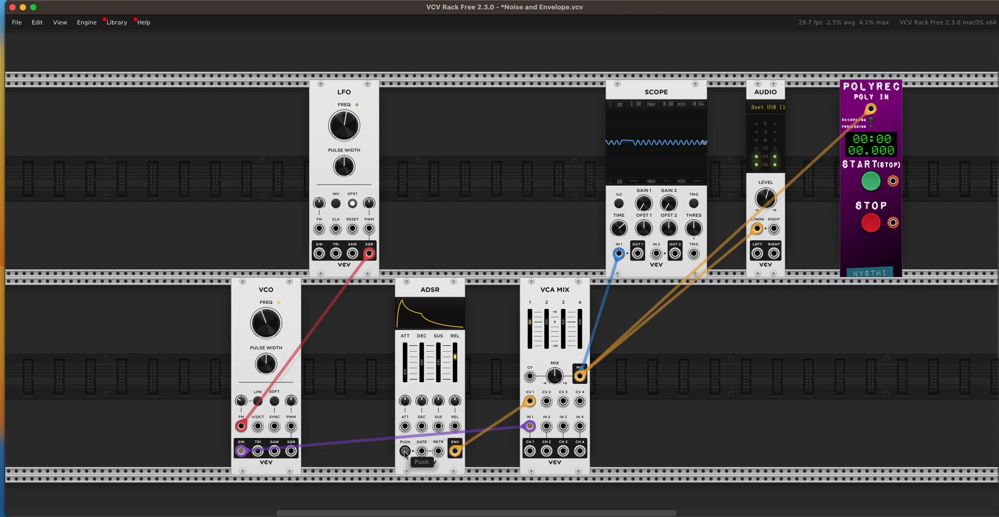
{"action": "left_click", "coordinate": [405, 452]}
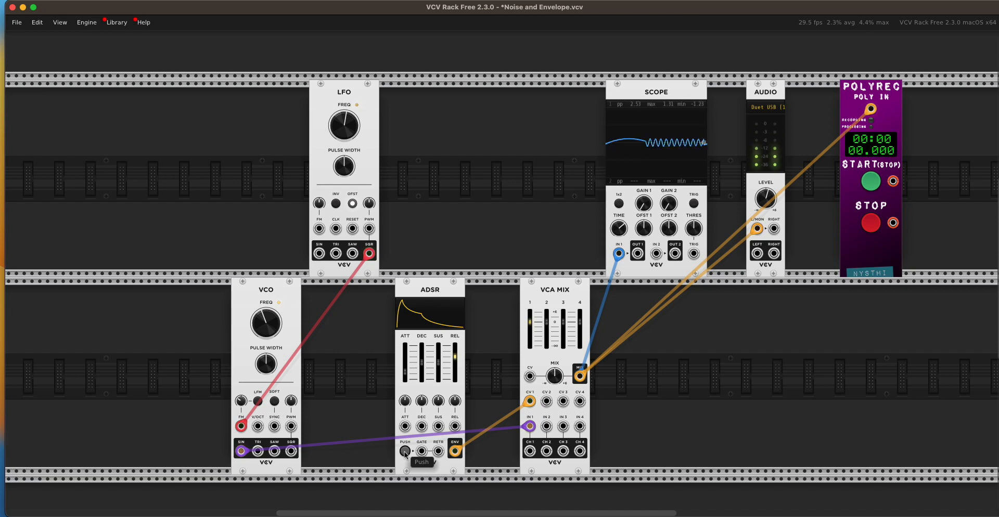
{"action": "left_click", "coordinate": [405, 452]}
{"action": "left_click", "coordinate": [405, 451]}
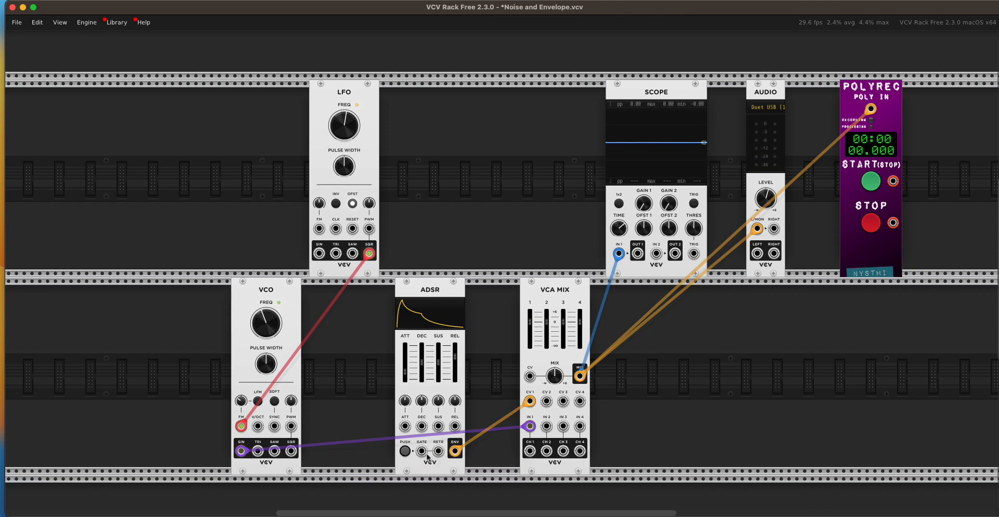
{"action": "left_click", "coordinate": [406, 452]}
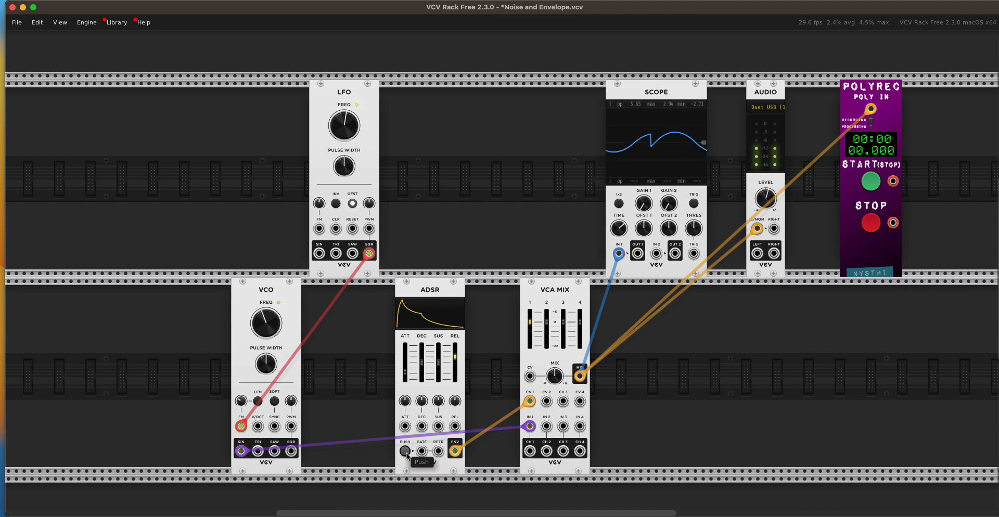
- Add a second LFO, patch its sine output into the first LFO's FM input and set the FM amount to about -42%
{"action": "right_click", "coordinate": [432, 196]}
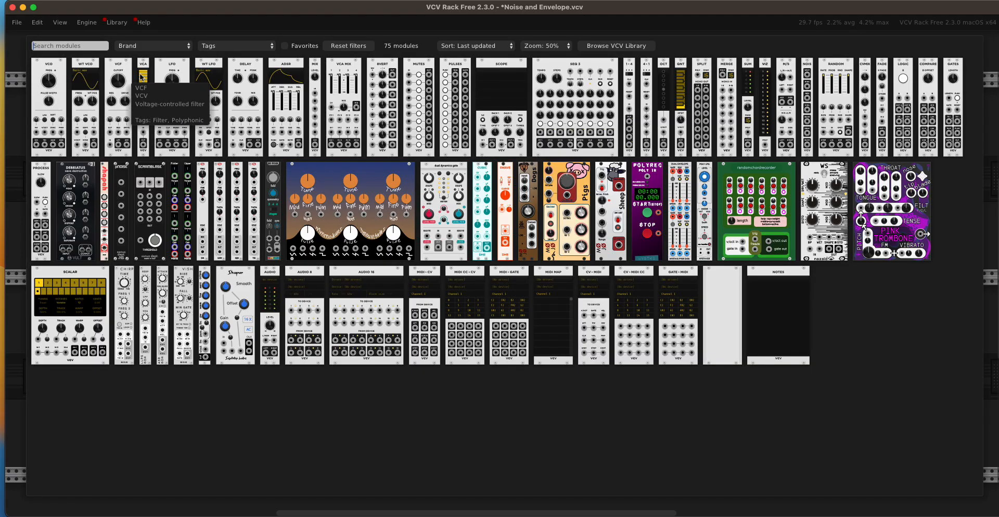
{"action": "key", "text": "Escape"}
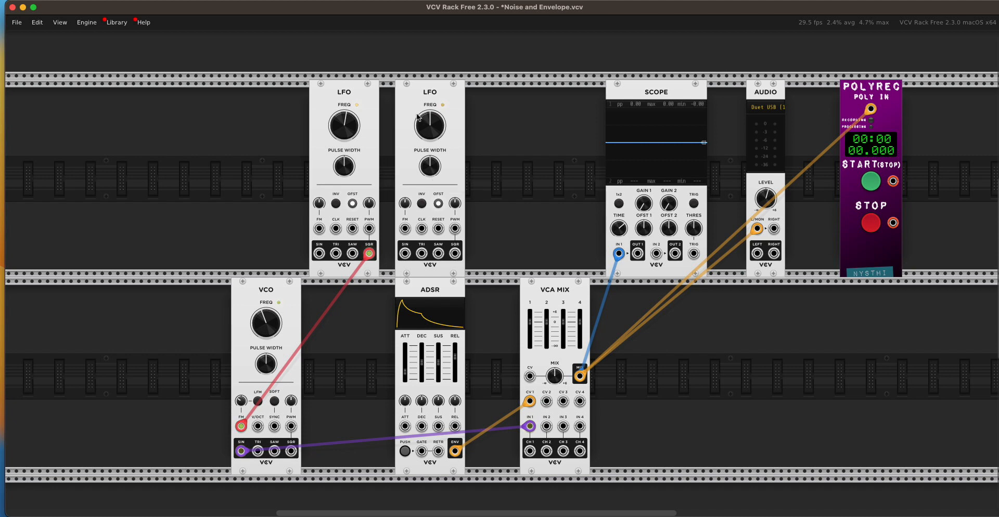
{"action": "left_click_drag", "start_coordinate": [414, 108], "coordinate": [467, 101]}
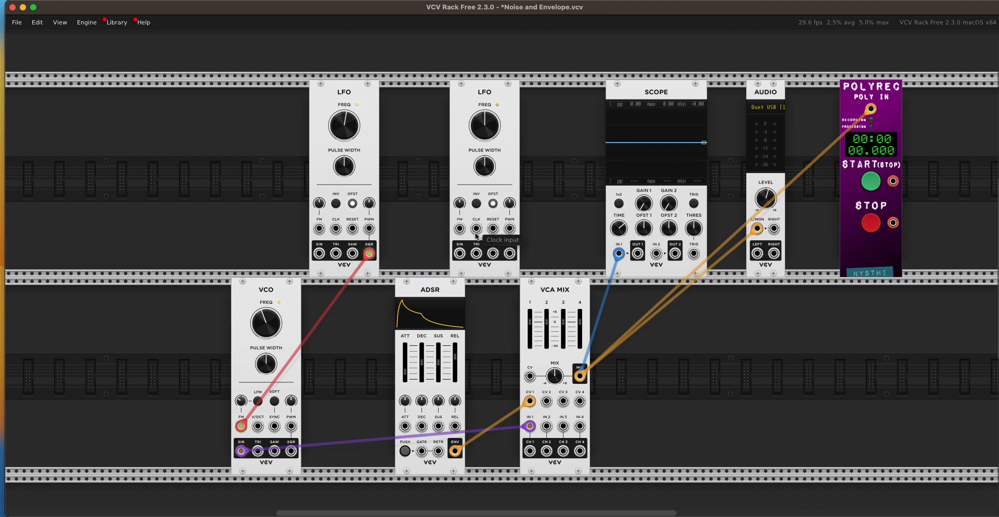
{"action": "left_click_drag", "start_coordinate": [460, 254], "coordinate": [320, 229]}
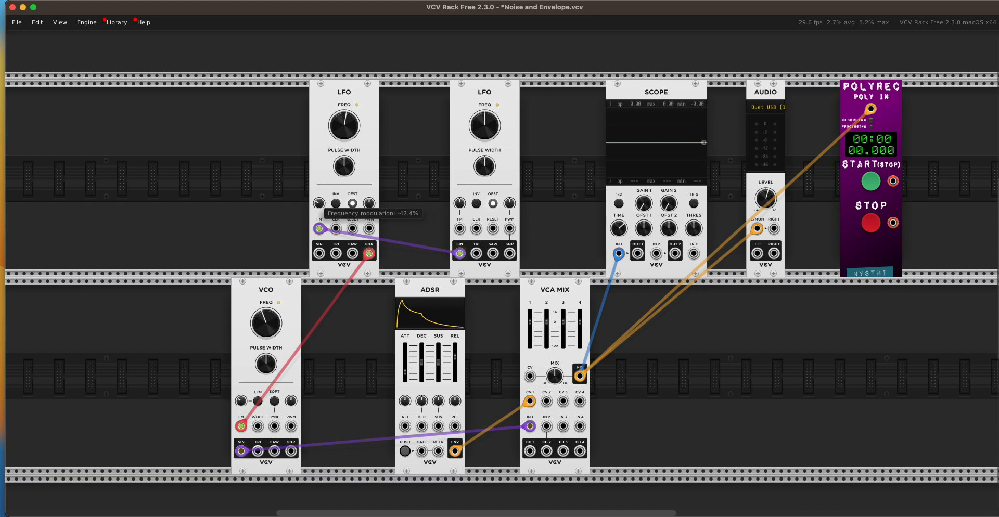
- Lower the second LFO's frequency well below its default and trigger the ADSR envelope twice
{"action": "left_click_drag", "start_coordinate": [484, 125], "coordinate": [484, 156]}
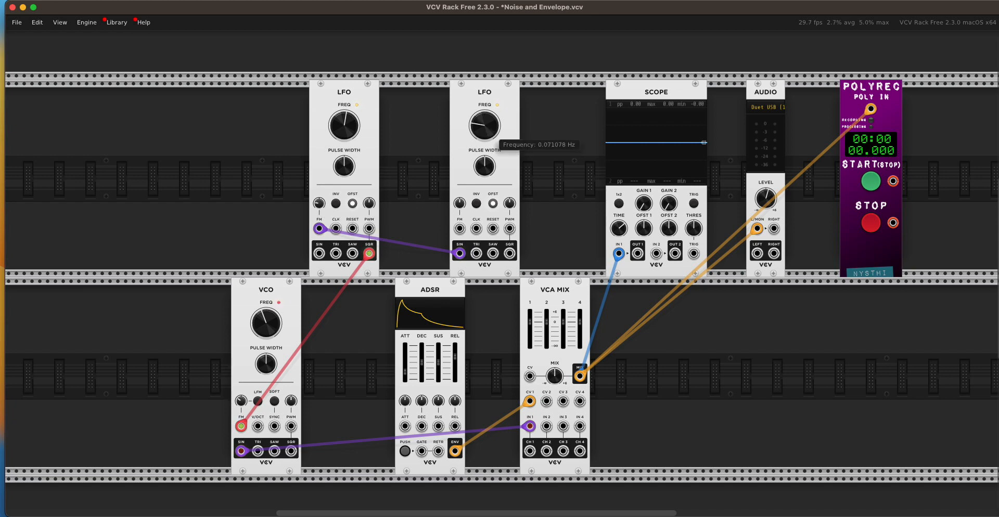
{"action": "left_click", "coordinate": [405, 451]}
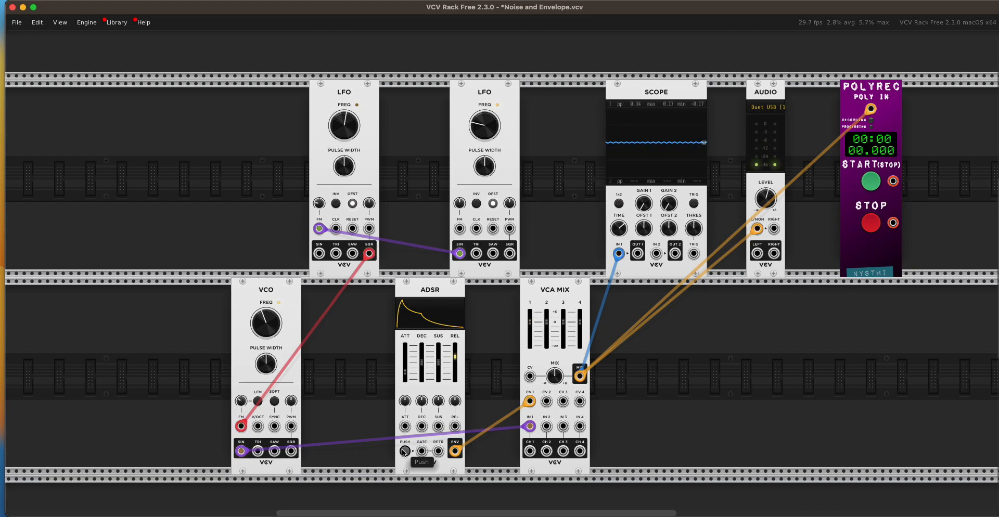
{"action": "left_click", "coordinate": [404, 451]}
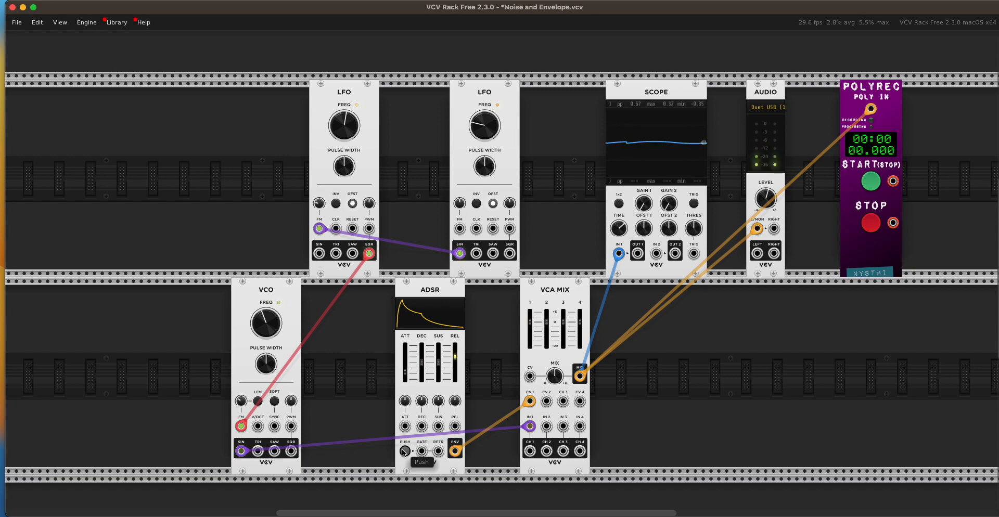
- Raise the second LFO's frequency above its default and trigger the ADSR envelope several times
{"action": "left_click_drag", "start_coordinate": [485, 125], "coordinate": [484, 104]}
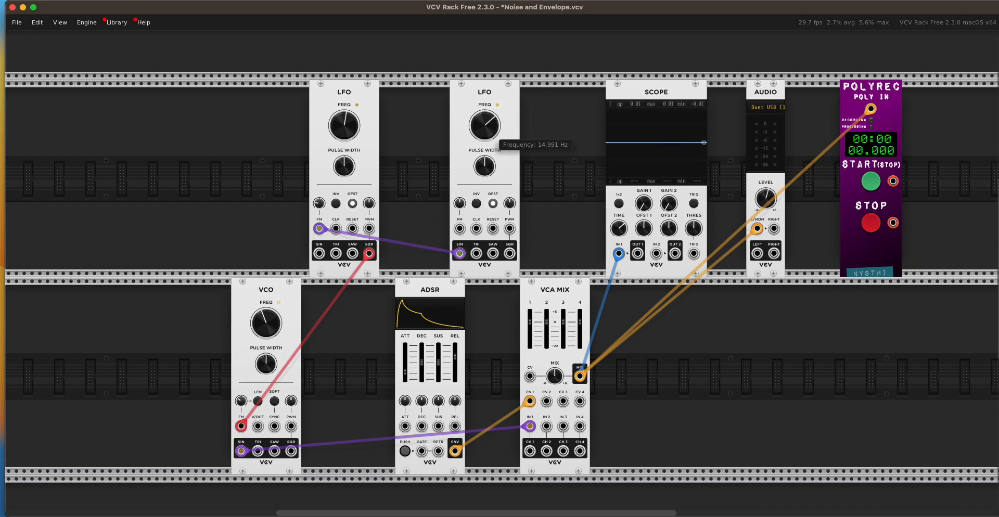
{"action": "left_click", "coordinate": [405, 451]}
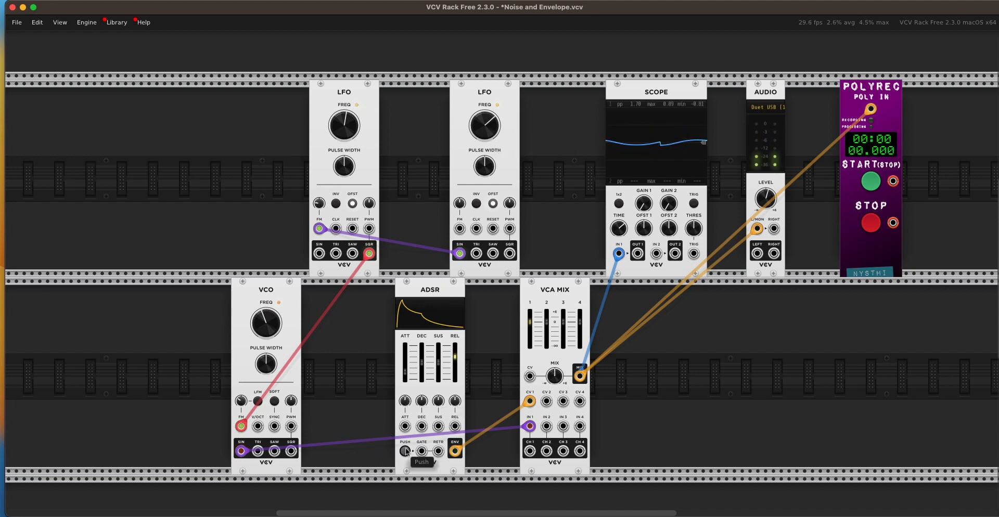
{"action": "left_click", "coordinate": [405, 451]}
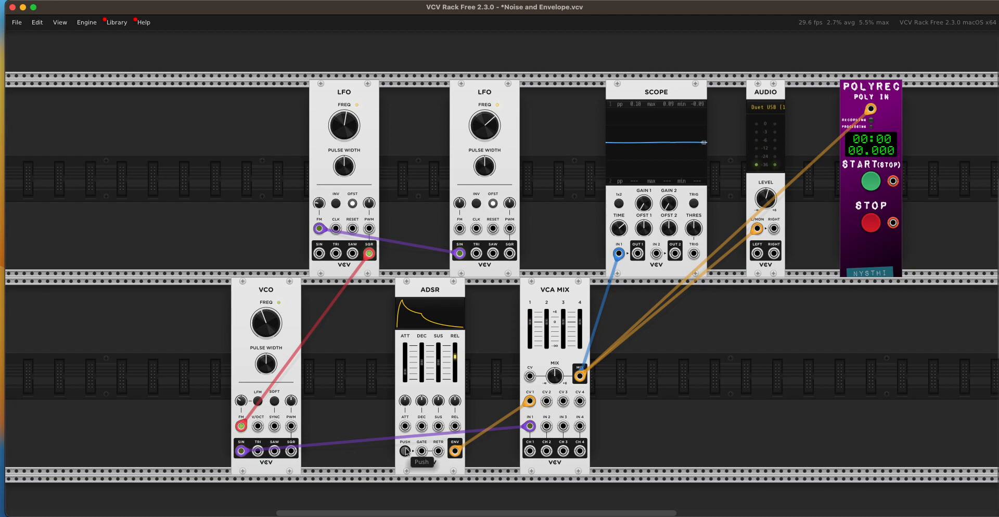
{"action": "left_click", "coordinate": [405, 451]}
{"action": "left_click", "coordinate": [405, 451]}
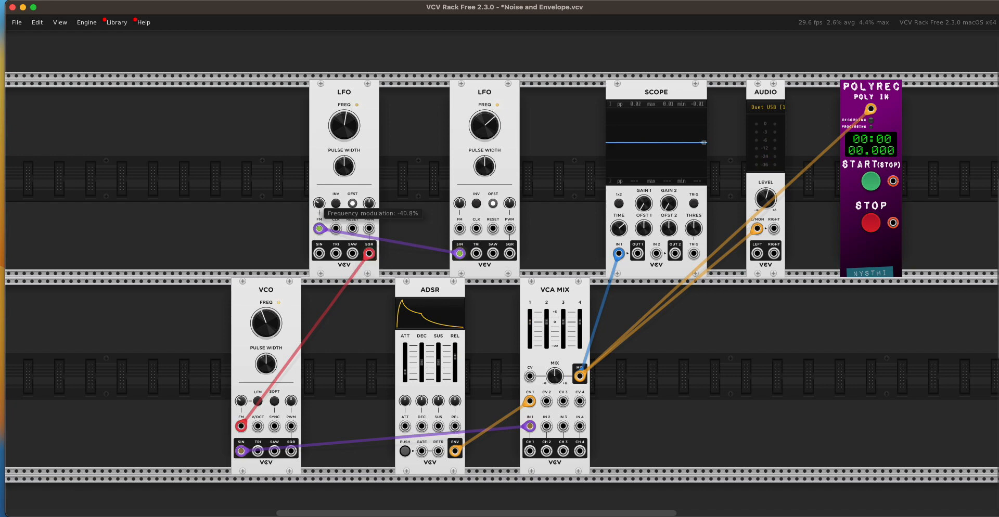
- Raise the first LFO's FM amount, lower the second LFO's frequency to about 0.81 Hz and trigger the envelope after each change
{"action": "left_click", "coordinate": [405, 452]}
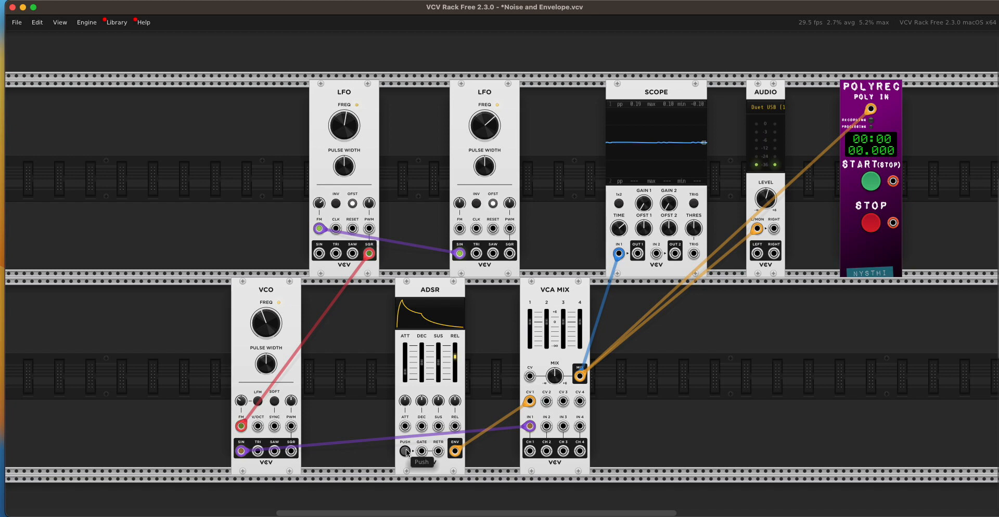
{"action": "left_click", "coordinate": [406, 451]}
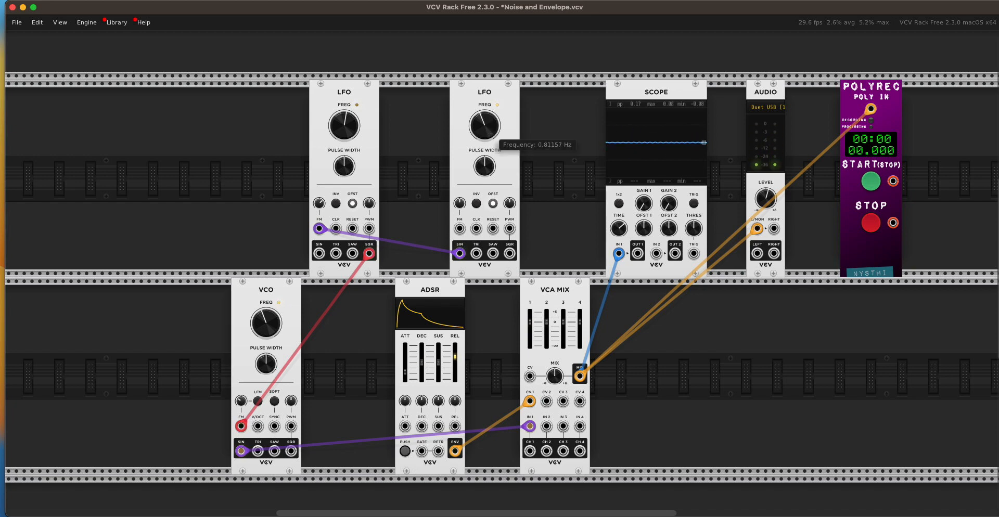
{"action": "left_click", "coordinate": [405, 452]}
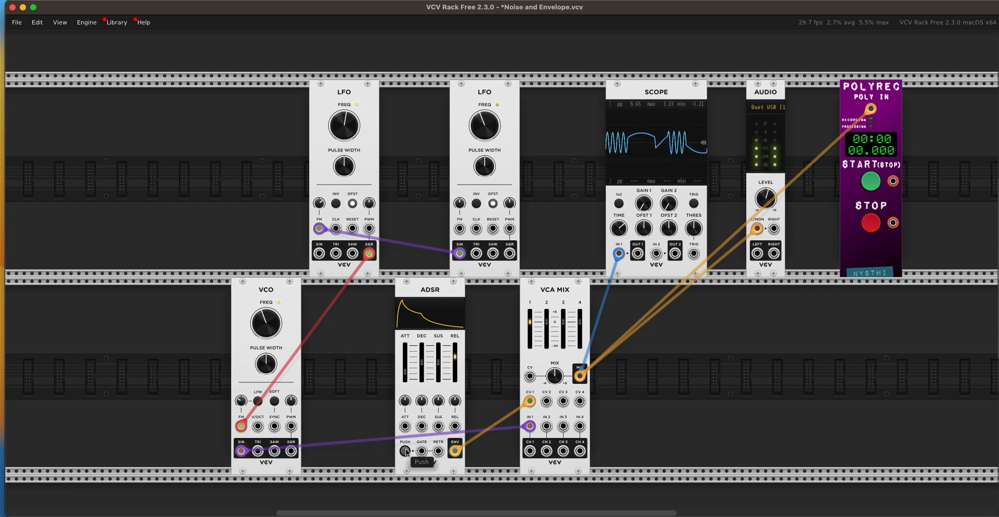
{"action": "left_click", "coordinate": [405, 452]}
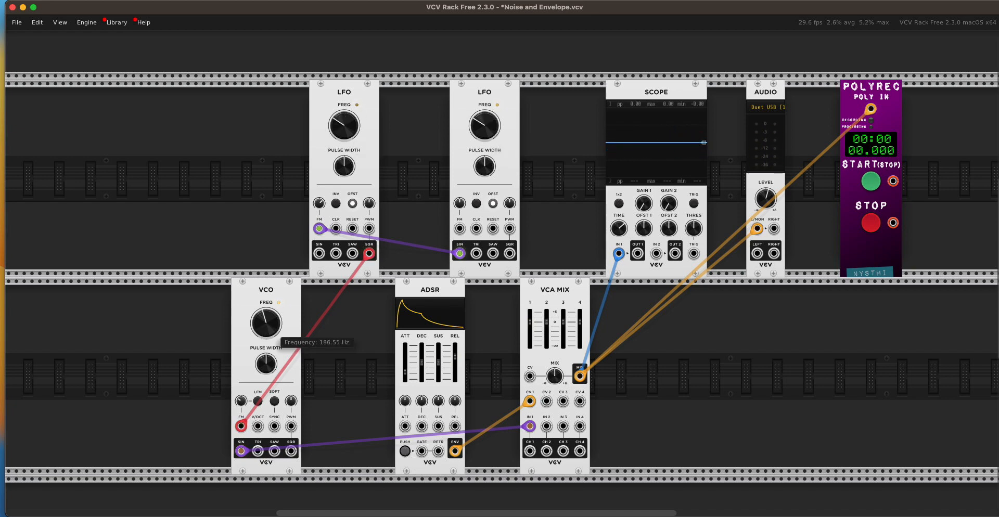
- With both LFO frequencies lowered and the VCO frequency raised, trigger the ADSR envelope several times
{"action": "left_click", "coordinate": [406, 452]}
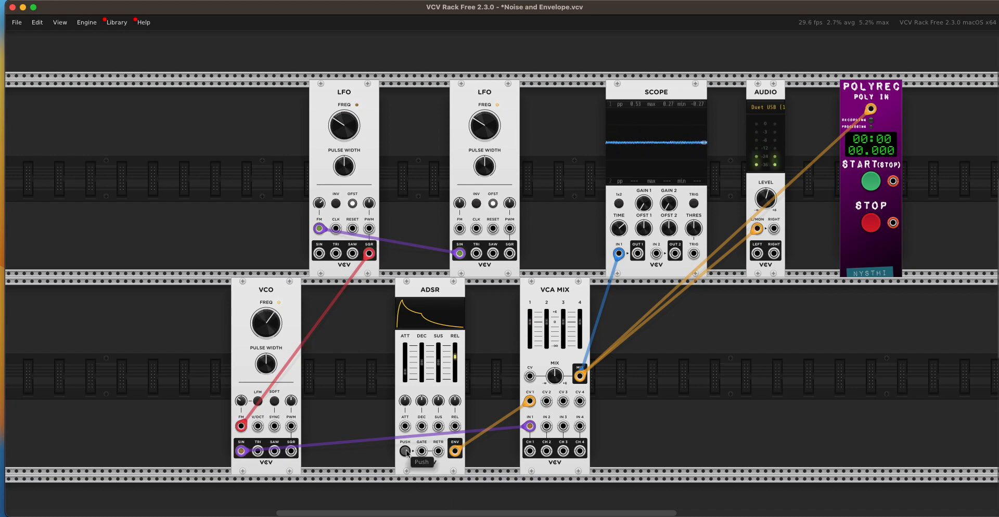
{"action": "left_click", "coordinate": [406, 451]}
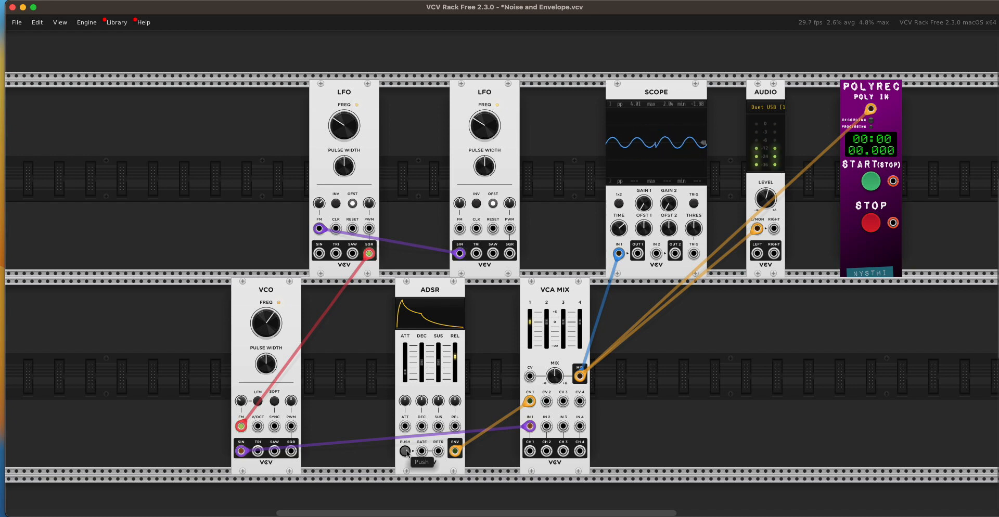
{"action": "left_click", "coordinate": [405, 451]}
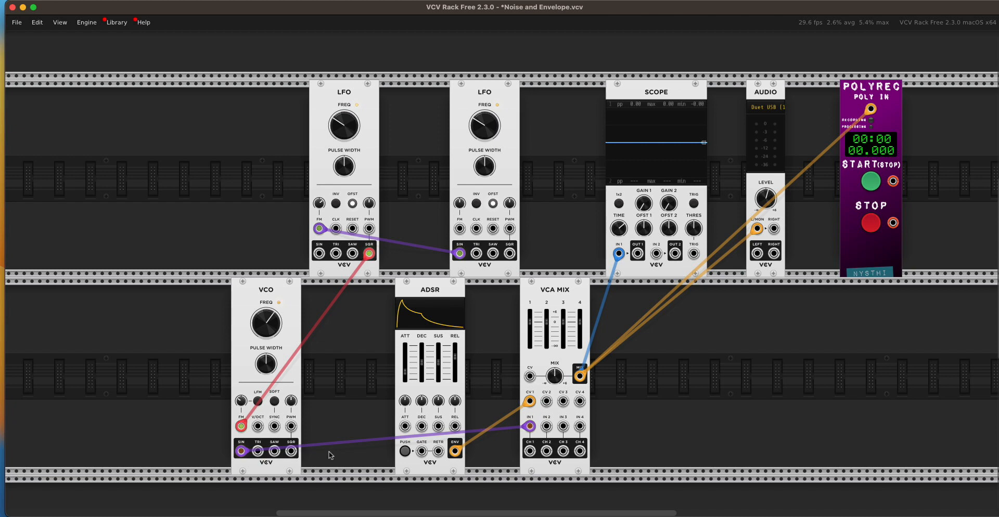
{"action": "left_click", "coordinate": [405, 451]}
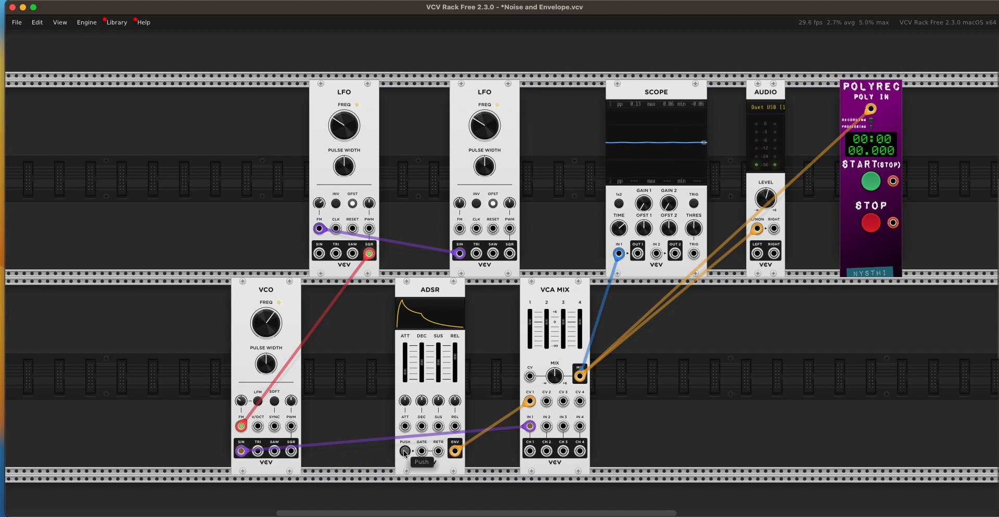
{"action": "left_click", "coordinate": [405, 452]}
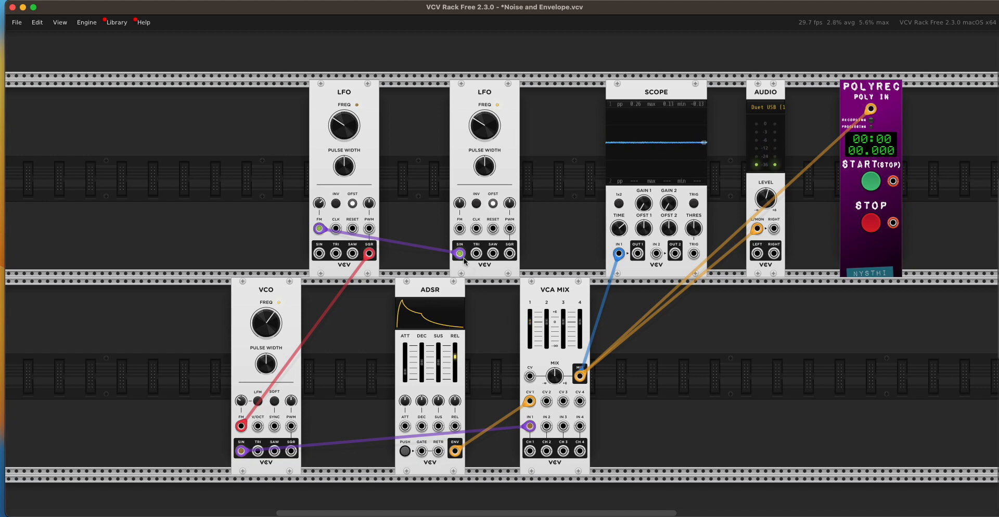
- Unplug the second LFO from the first LFO's FM input and trigger the ADSR envelope several times
{"action": "left_click_drag", "start_coordinate": [463, 258], "coordinate": [290, 221]}
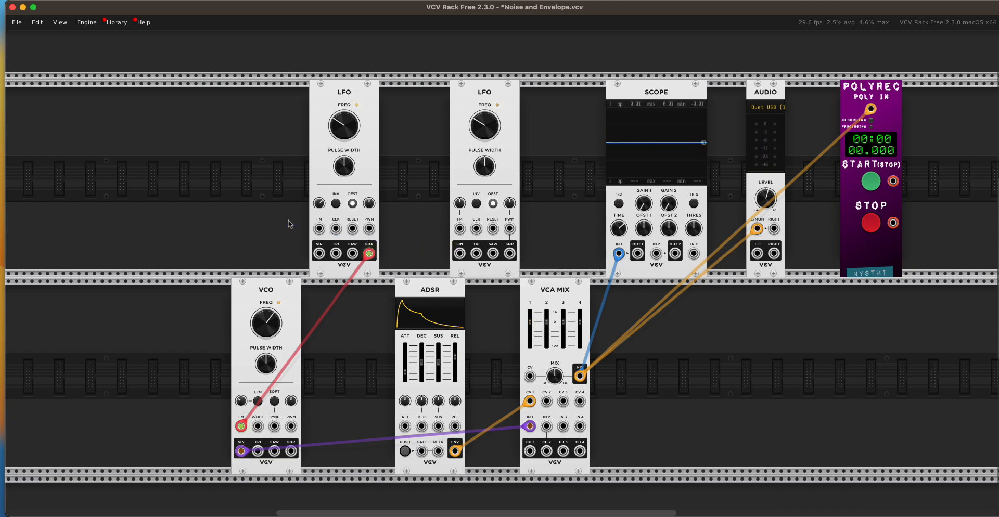
{"action": "left_click", "coordinate": [405, 451]}
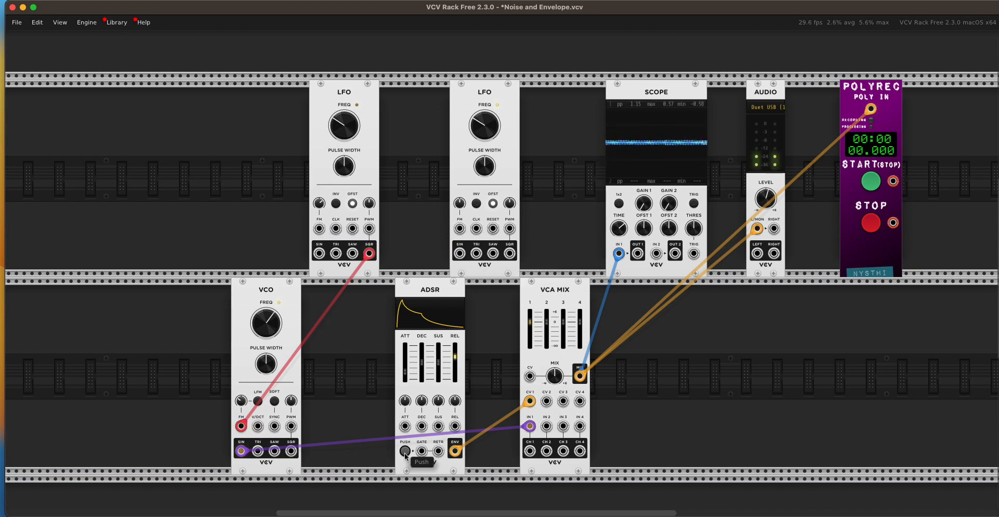
{"action": "left_click", "coordinate": [405, 453]}
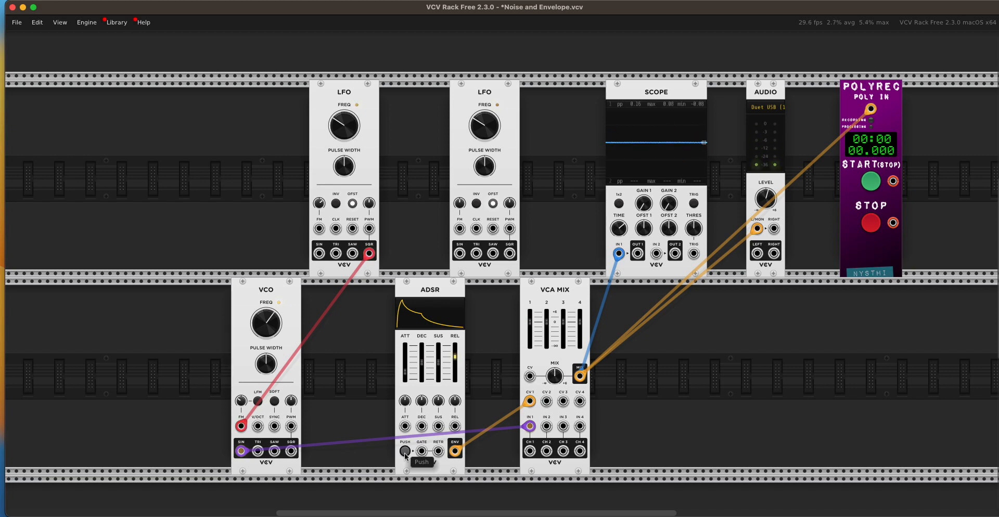
{"action": "left_click", "coordinate": [406, 453]}
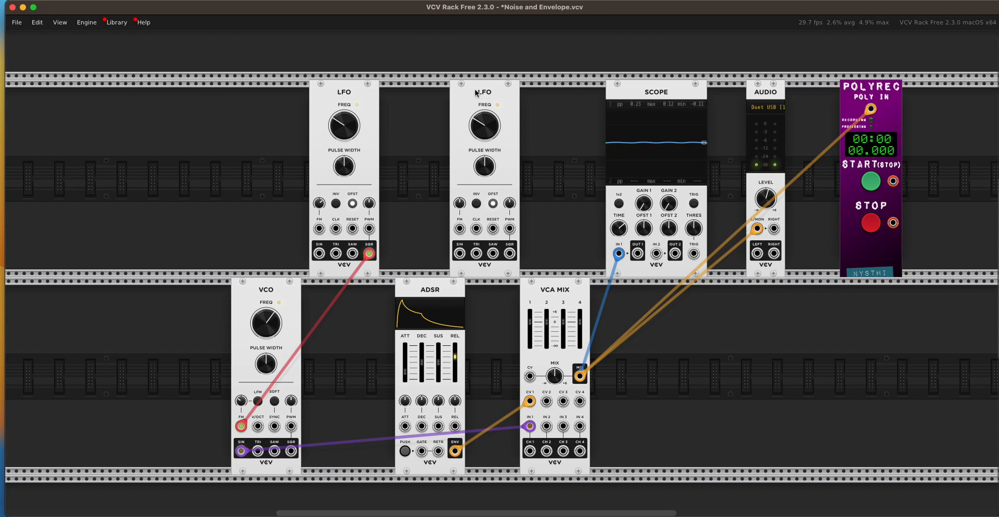
- Remove the second LFO from the rack and close the module browser without adding a module
{"action": "key", "text": "BackSpace"}
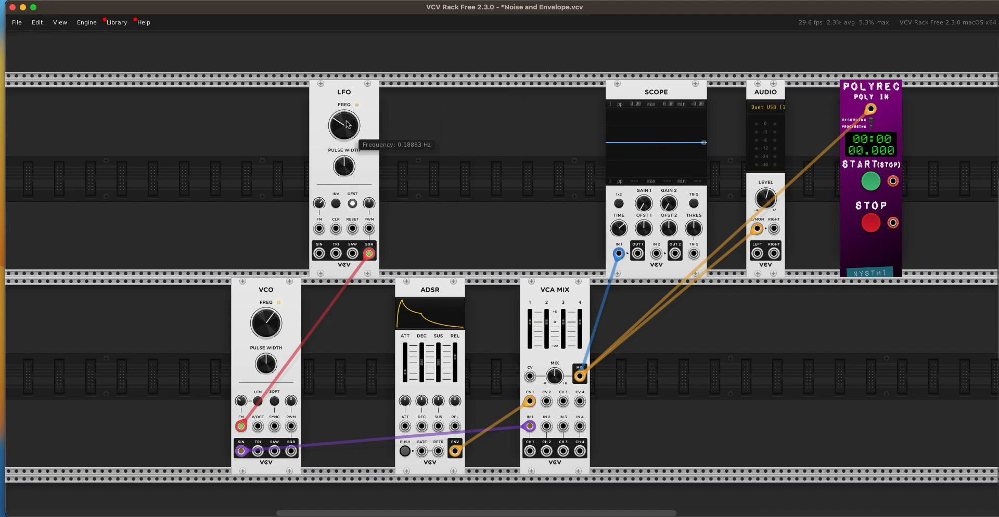
{"action": "right_click", "coordinate": [263, 225]}
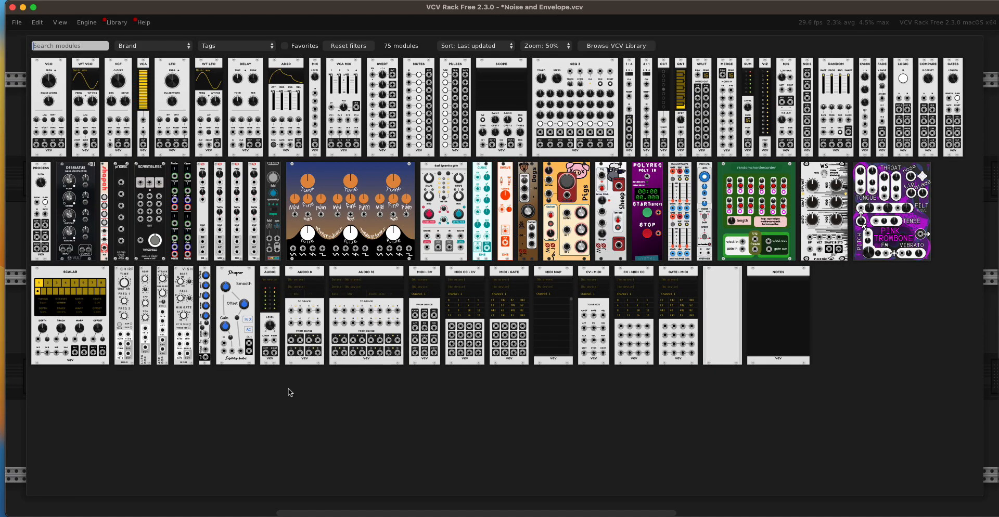
{"action": "key", "text": "Escape"}
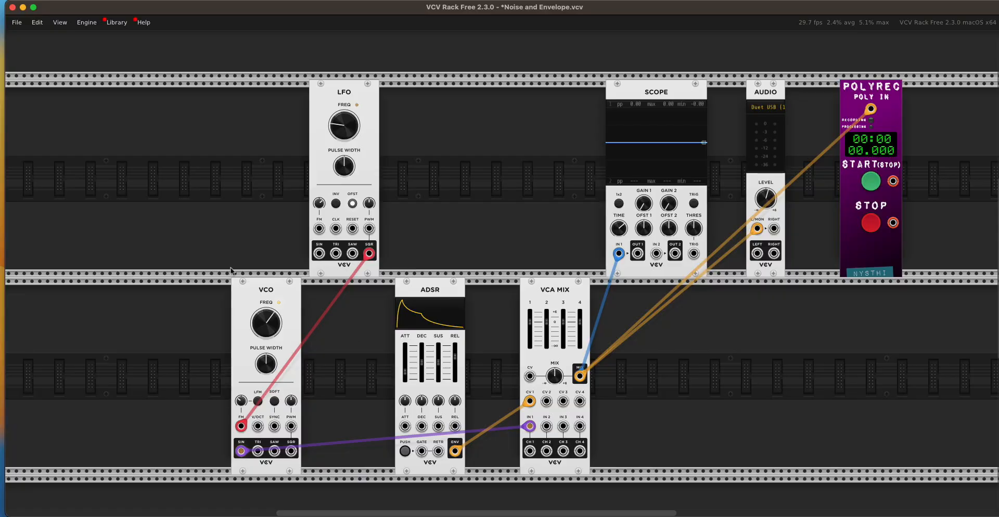
- Raise the remaining LFO's frequency, lower the VCO's frequency and trigger the ADSR envelope
{"action": "mouse_move", "coordinate": [337, 127]}
{"action": "left_click_drag", "start_coordinate": [339, 127], "coordinate": [339, 115]}
{"action": "left_click_drag", "start_coordinate": [267, 321], "coordinate": [266, 427]}
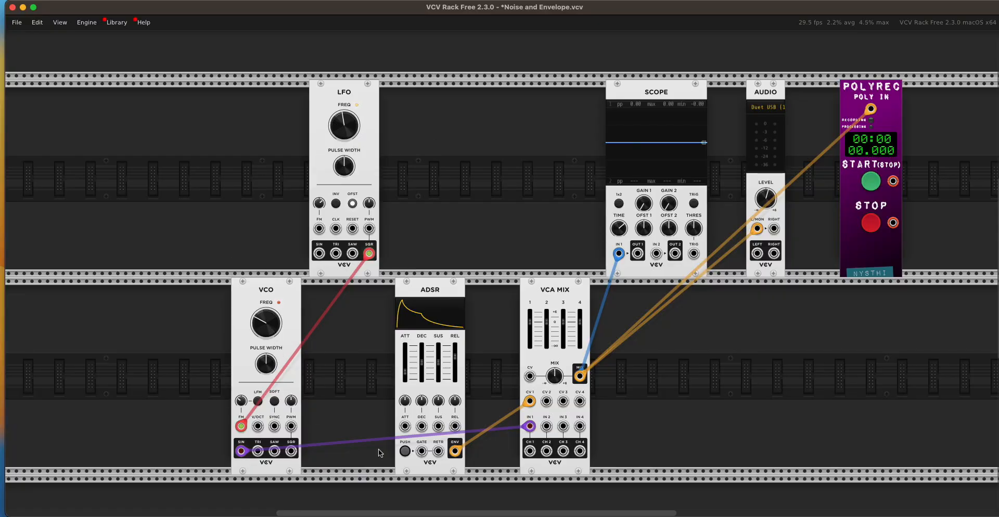
{"action": "left_click", "coordinate": [405, 451]}
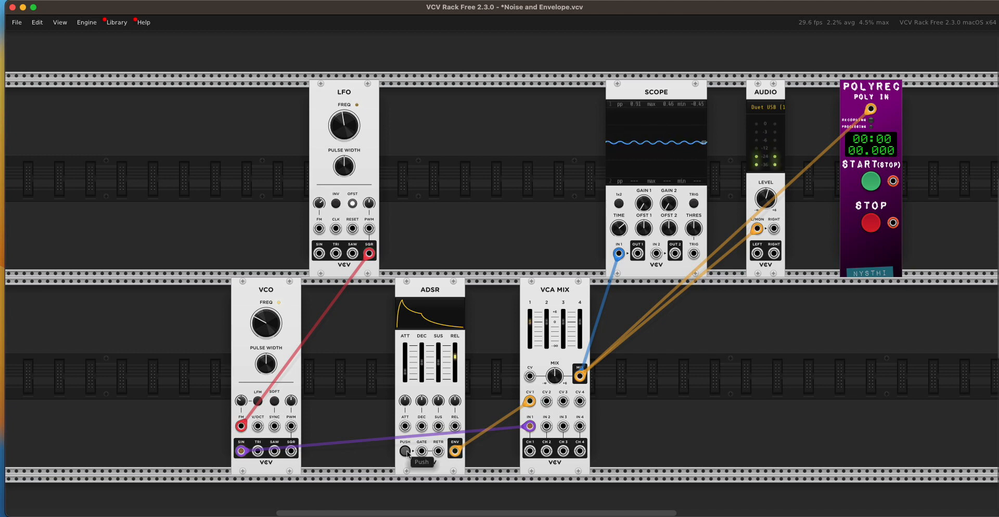
- Raise the LFO's frequency and move the VCO's FM cable from the LFO's square output to its saw output
{"action": "mouse_move", "coordinate": [341, 121]}
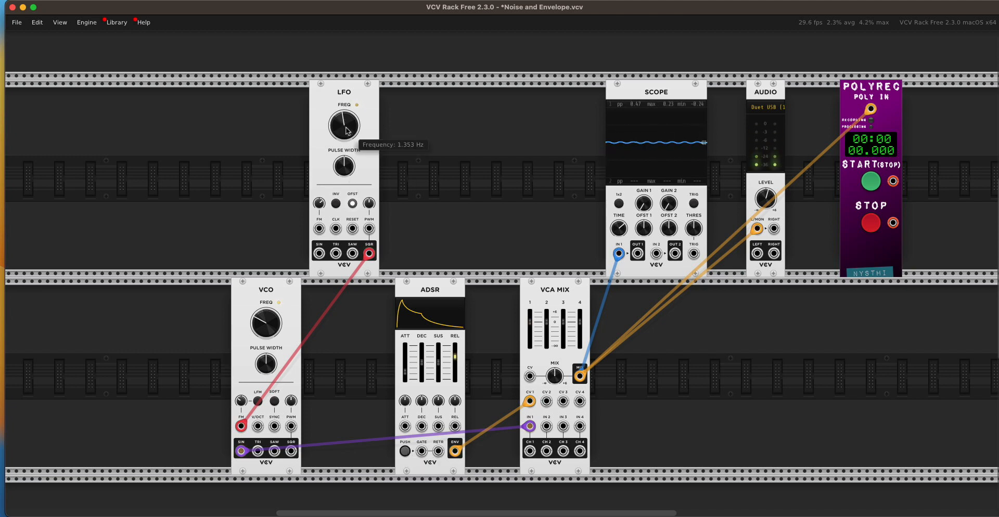
{"action": "left_click_drag", "start_coordinate": [340, 122], "coordinate": [341, 99]}
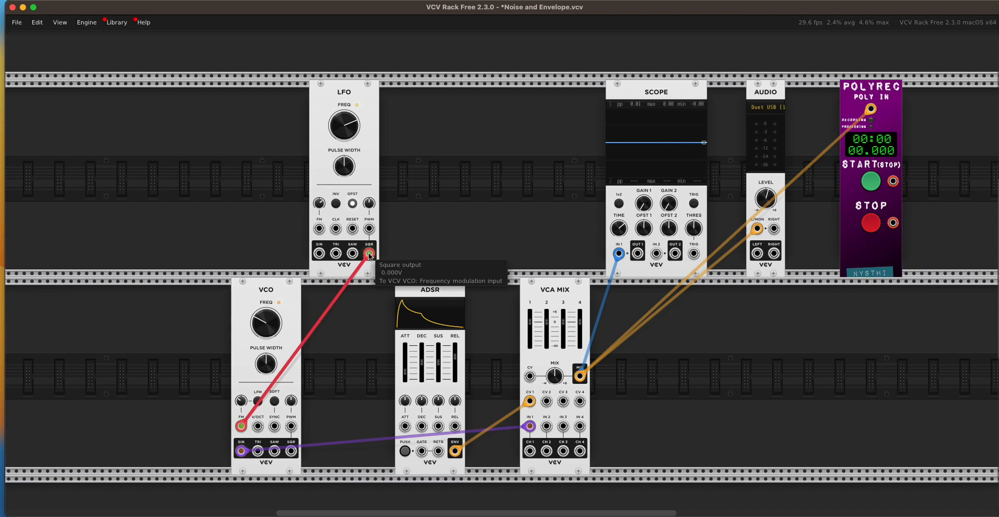
{"action": "mouse_move", "coordinate": [367, 256]}
{"action": "left_mouse_down"}
{"action": "mouse_move", "coordinate": [331, 253]}
{"action": "mouse_move", "coordinate": [350, 254]}
{"action": "left_mouse_up"}
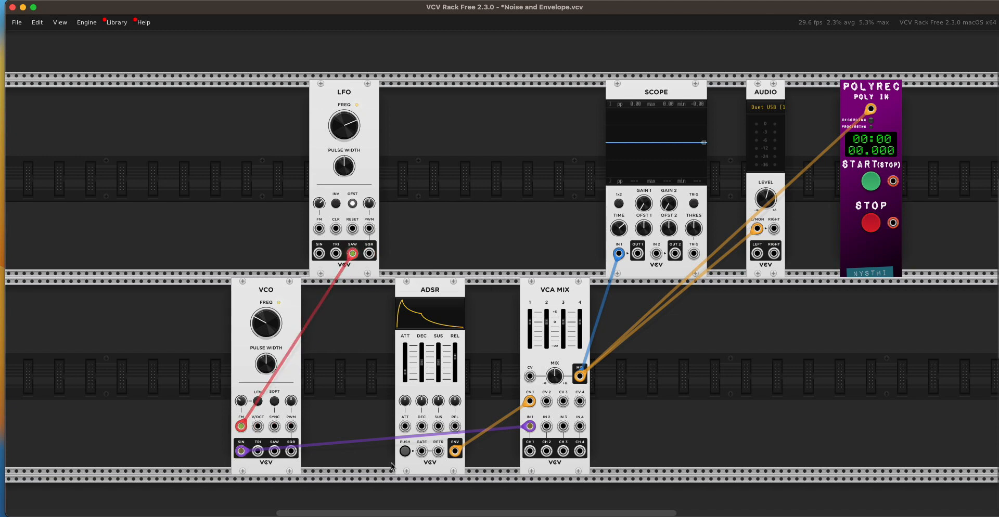
- Trigger the ADSR envelope several times with the saw modulation, raising the VCO's frequency between triggers
{"action": "left_click", "coordinate": [404, 452]}
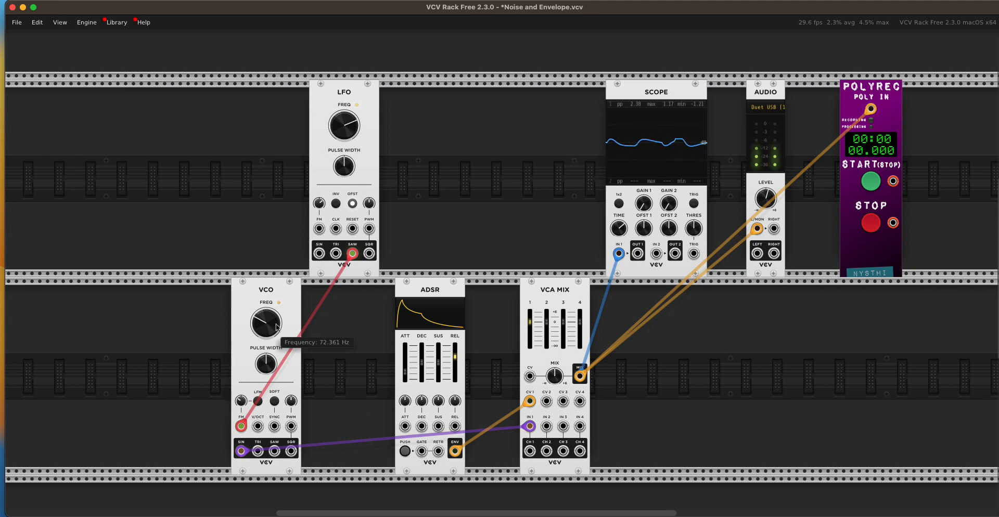
{"action": "left_click", "coordinate": [405, 452]}
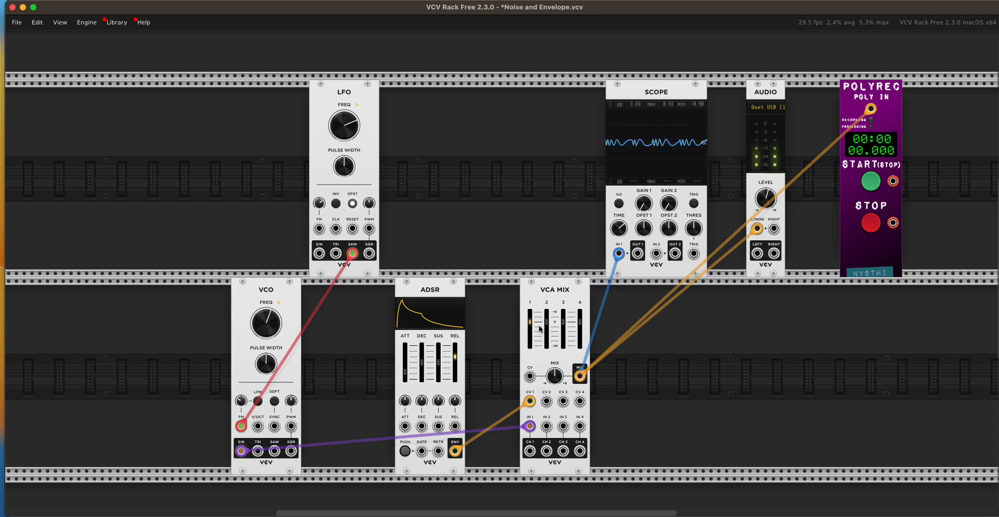
{"action": "mouse_move", "coordinate": [530, 323]}
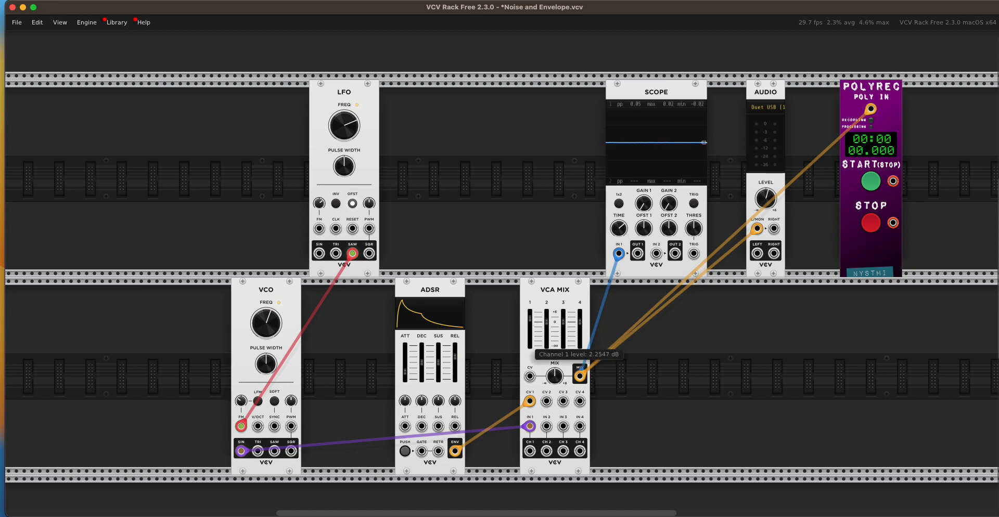
{"action": "left_click", "coordinate": [405, 452]}
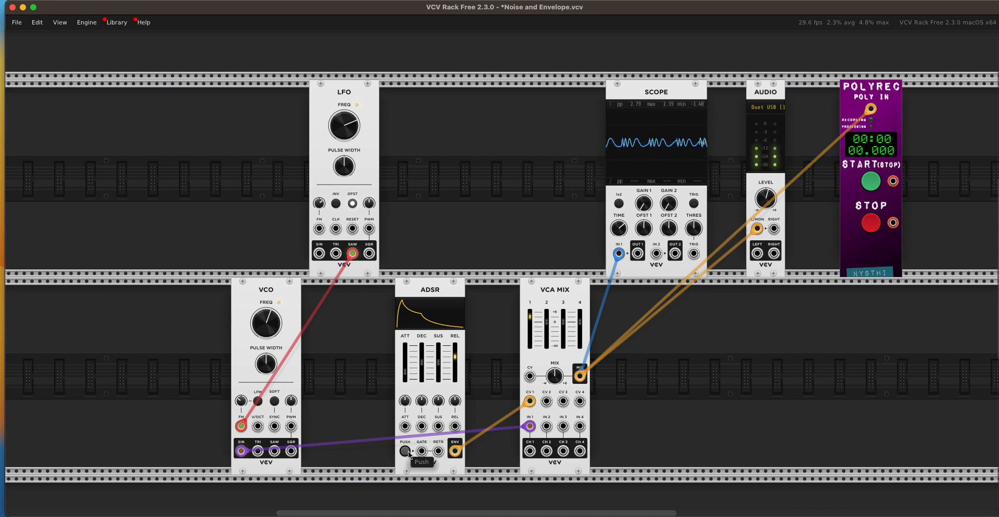
{"action": "left_click", "coordinate": [409, 453]}
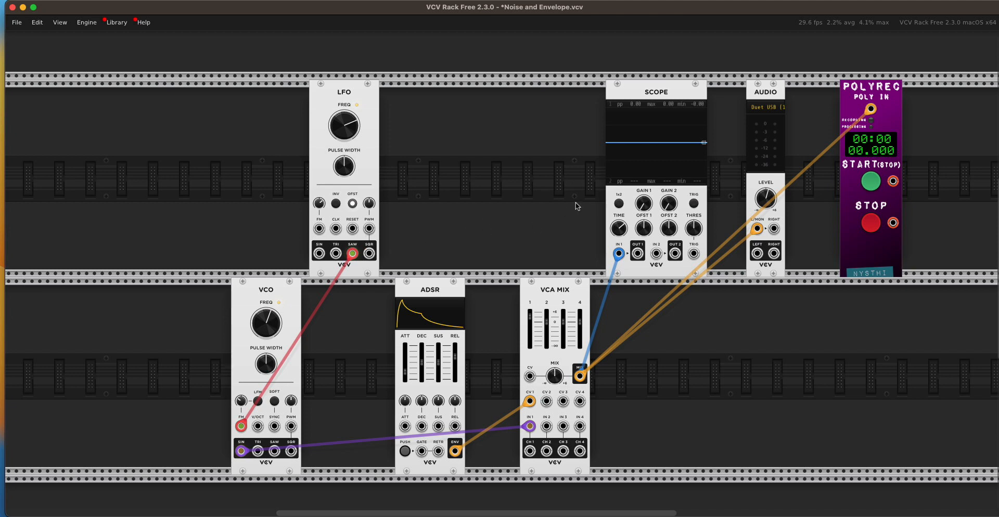
{"action": "left_click", "coordinate": [690, 1]}
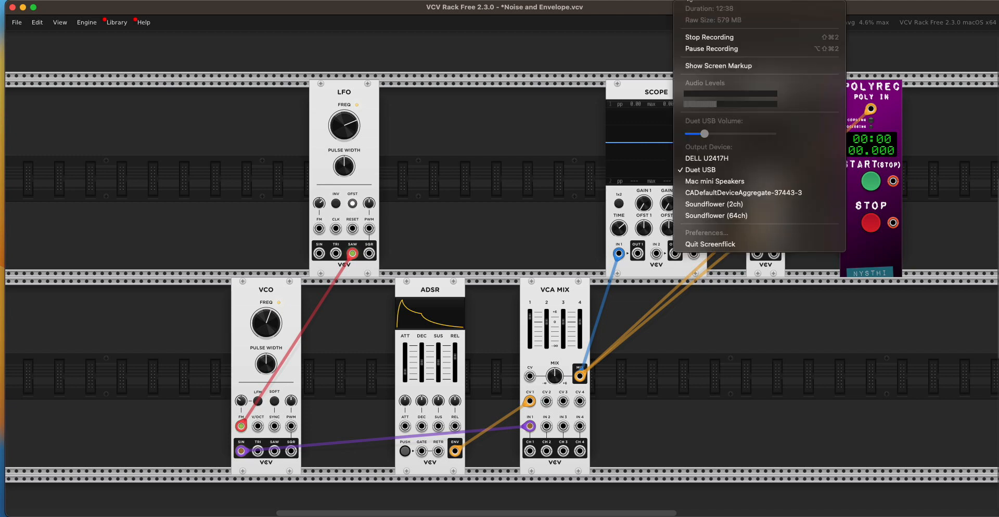